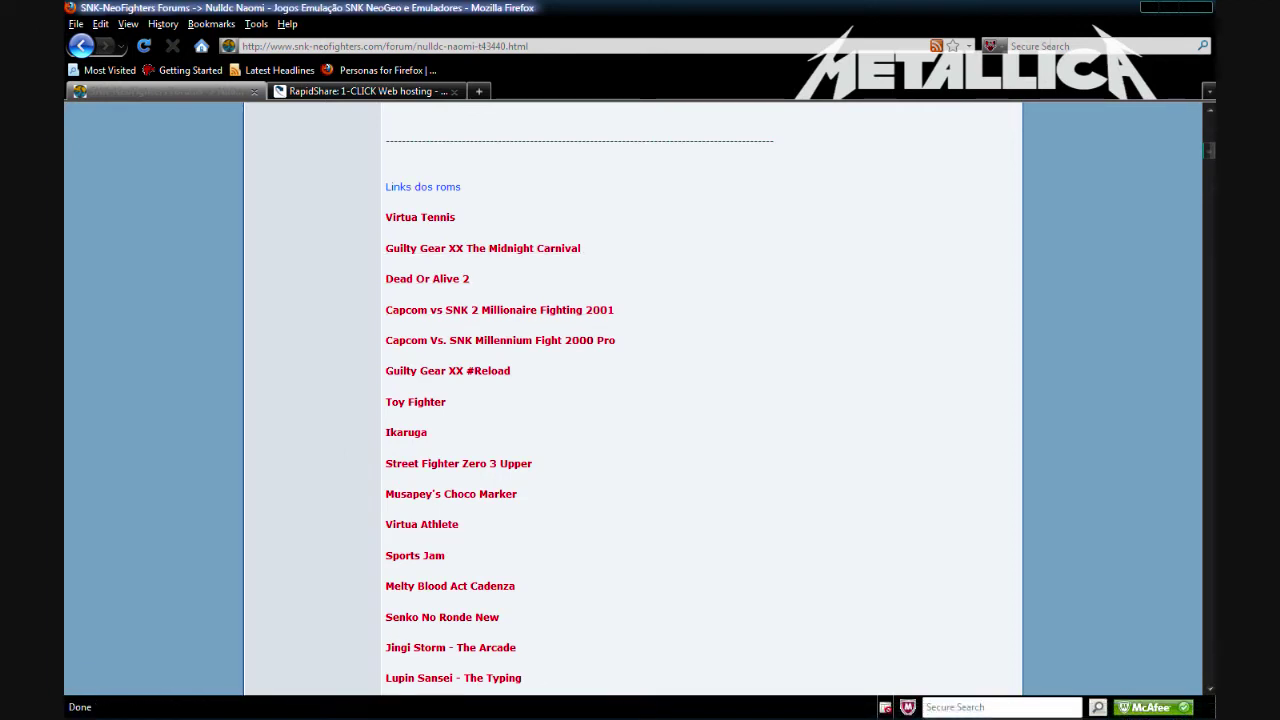
Download and save Naomi_bios_GD.rar from the RapidShare page, close that page and minimize the browser
{"action": "scroll", "coordinate": [632, 400], "scroll_direction": "down", "scroll_amount": 2}
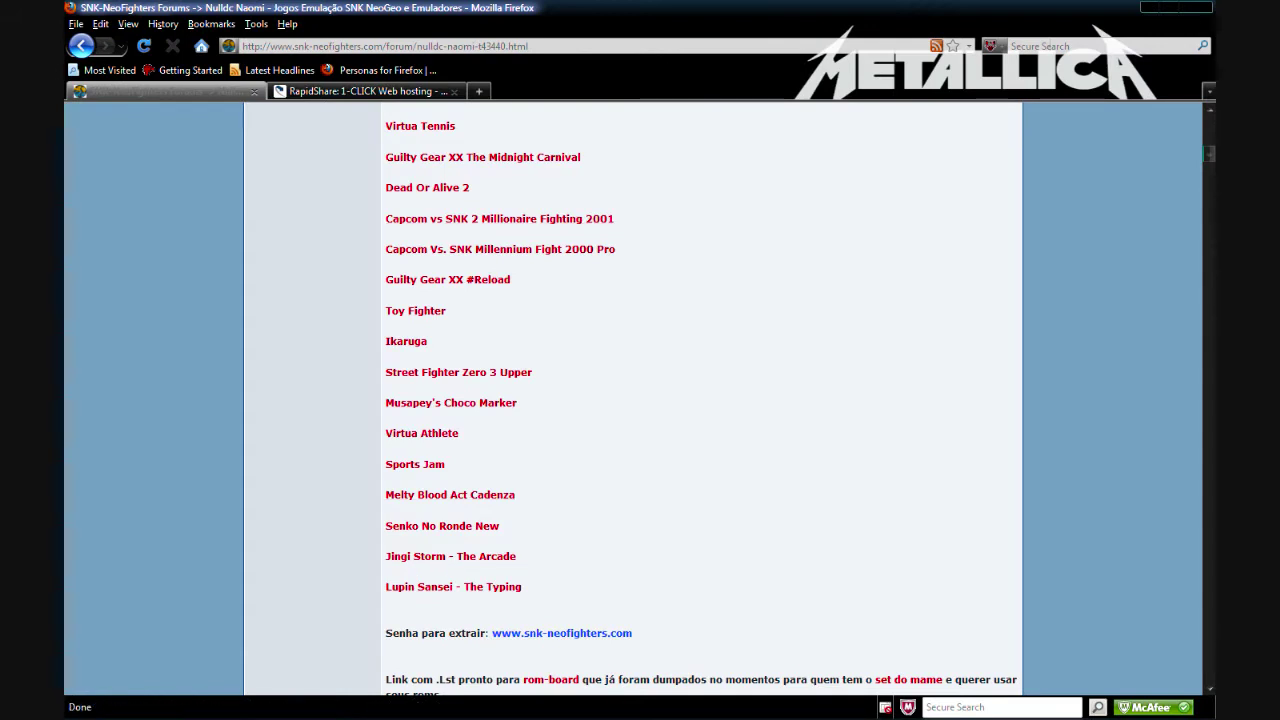
{"action": "key", "text": "ctrl+Tab"}
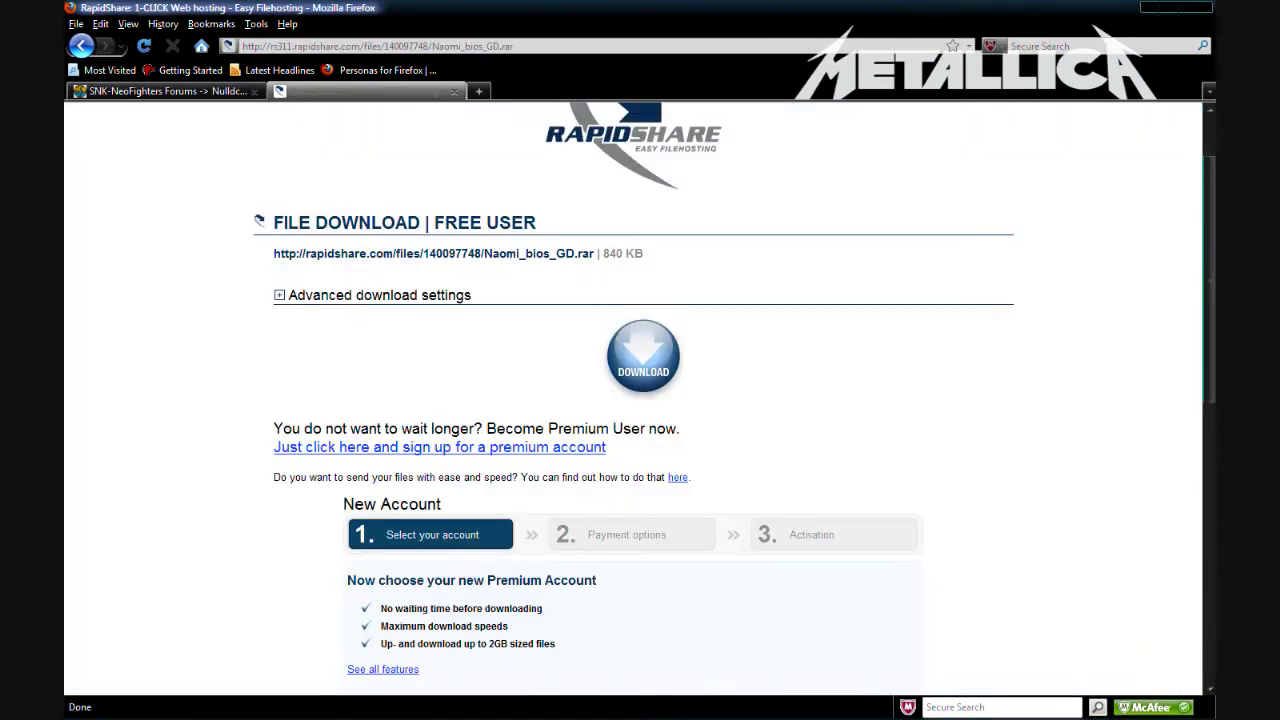
{"action": "left_click", "coordinate": [643, 356]}
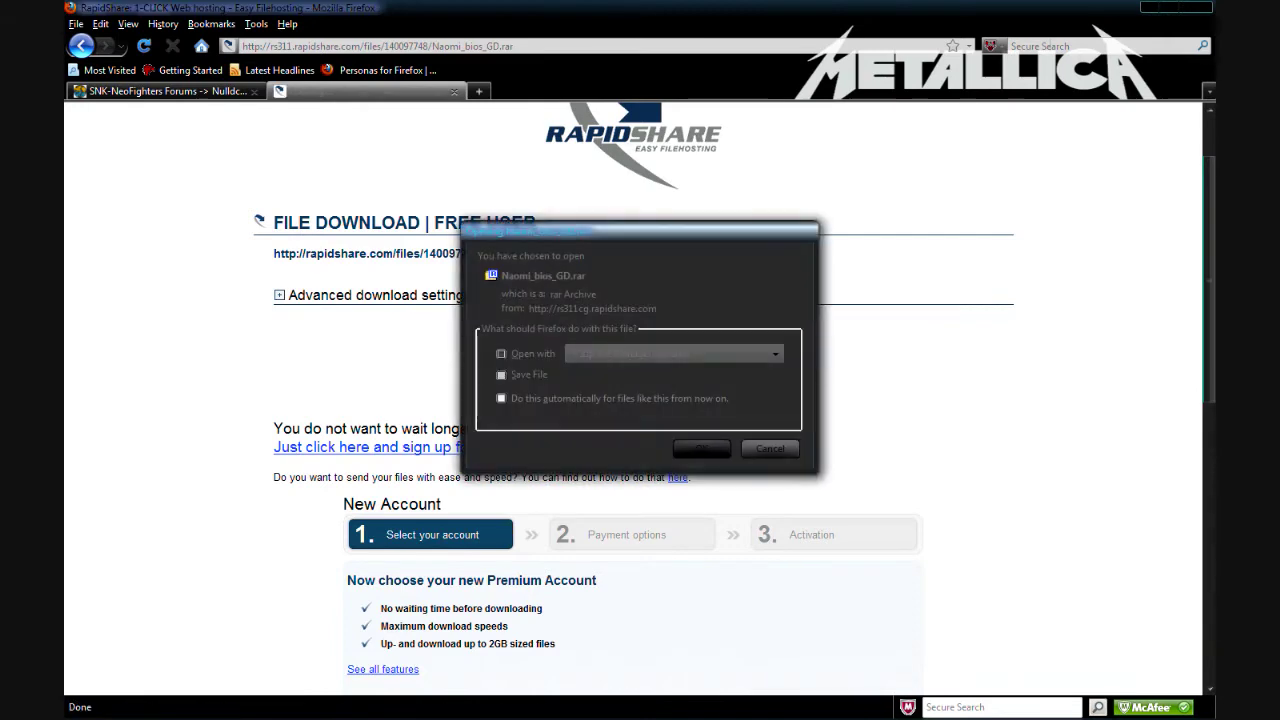
{"action": "key", "text": "Return"}
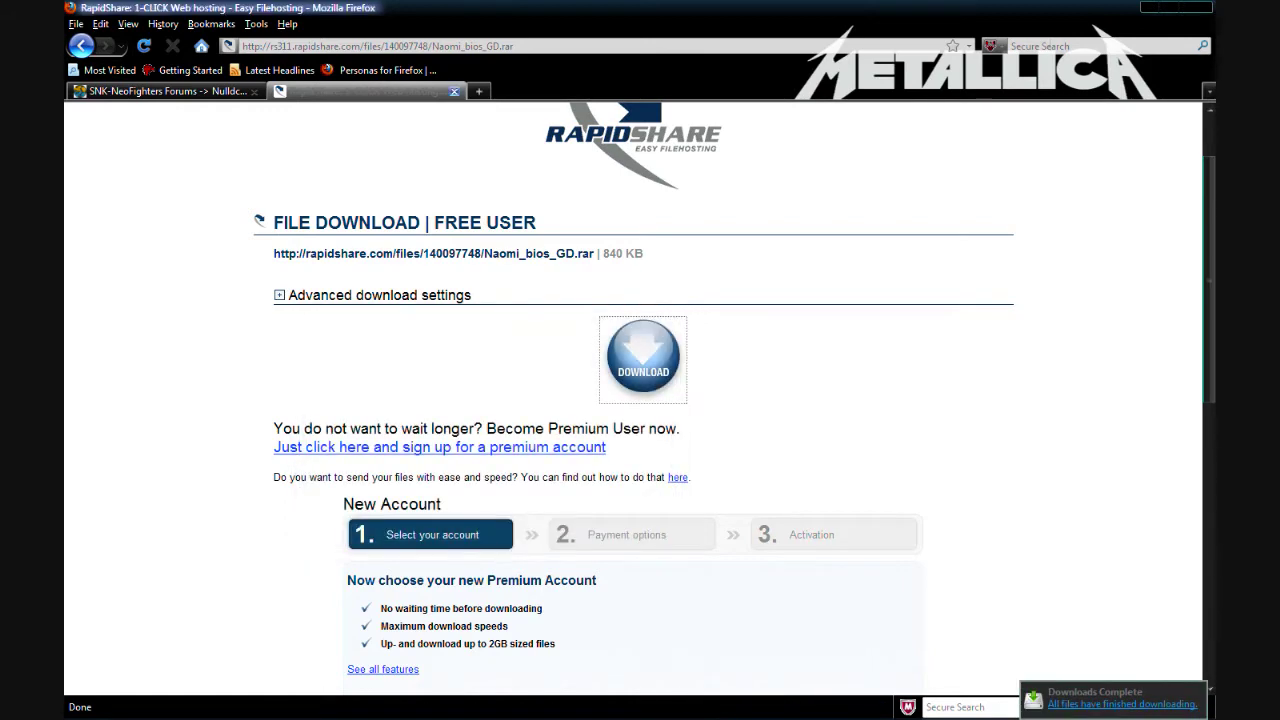
{"action": "key", "text": "ctrl+w"}
{"action": "left_click", "coordinate": [1149, 7]}
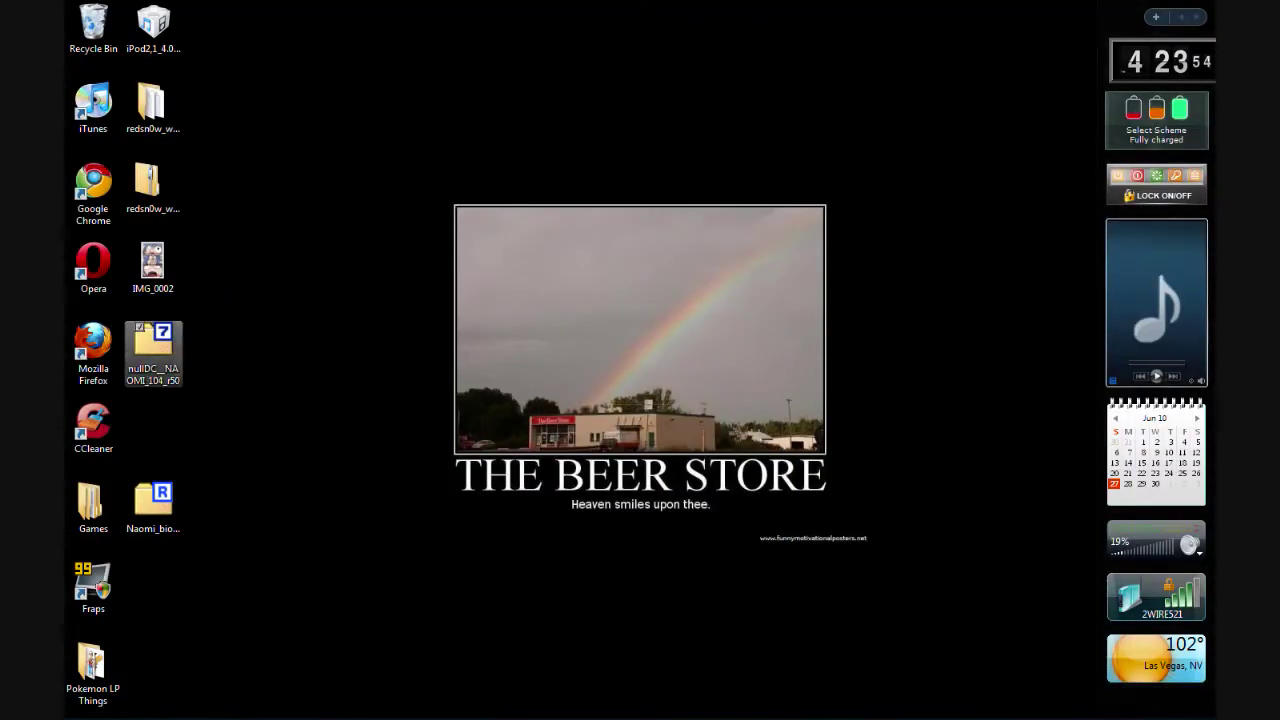
Open the nullDC__NAOMI_104_r50.7z archive beside an empty desktop area and create a desktop folder named Naomi
{"action": "key", "text": "Return"}
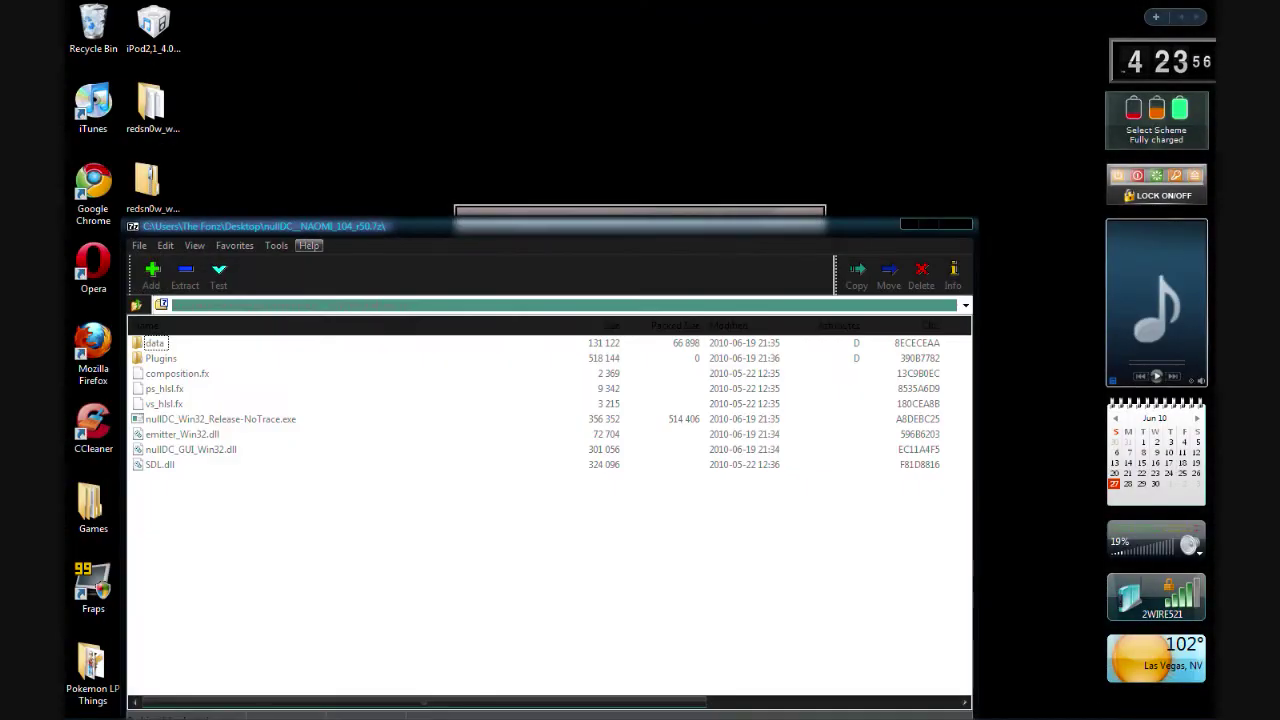
{"action": "left_click_drag", "start_coordinate": [300, 225], "coordinate": [773, 163]}
{"action": "right_click", "coordinate": [371, 155]}
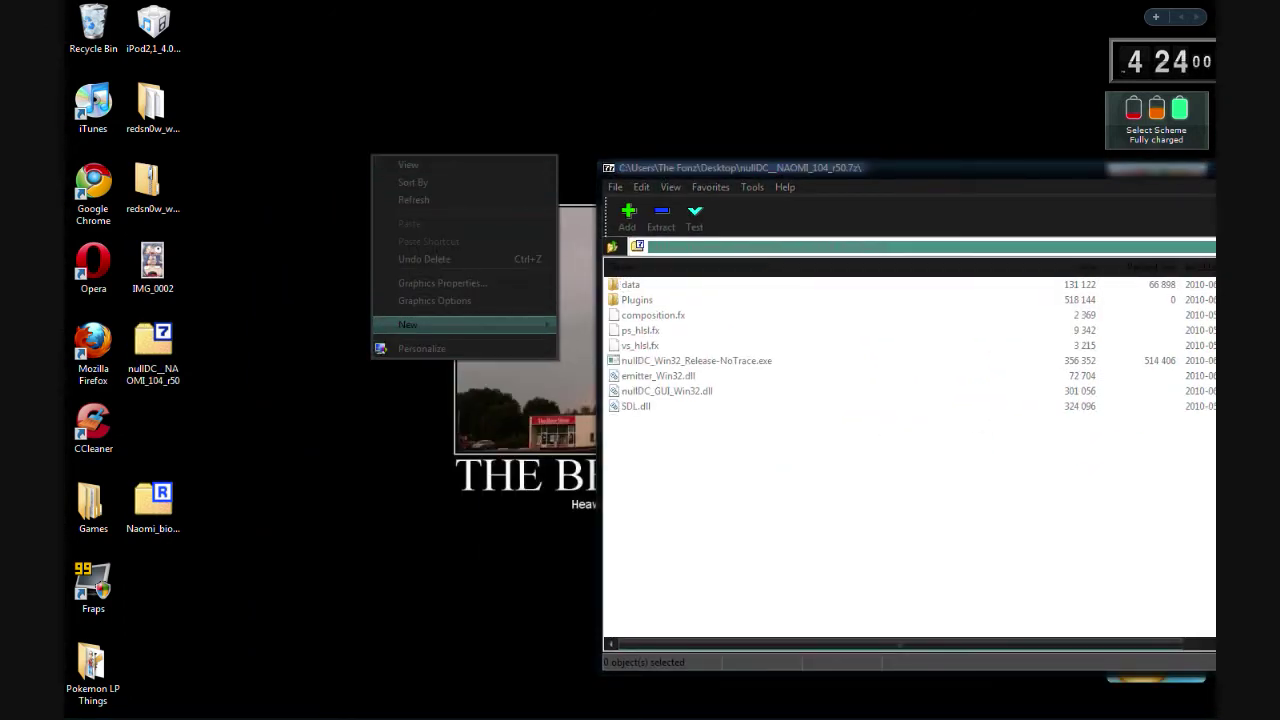
{"action": "mouse_move", "coordinate": [470, 324]}
{"action": "left_click", "coordinate": [615, 326]}
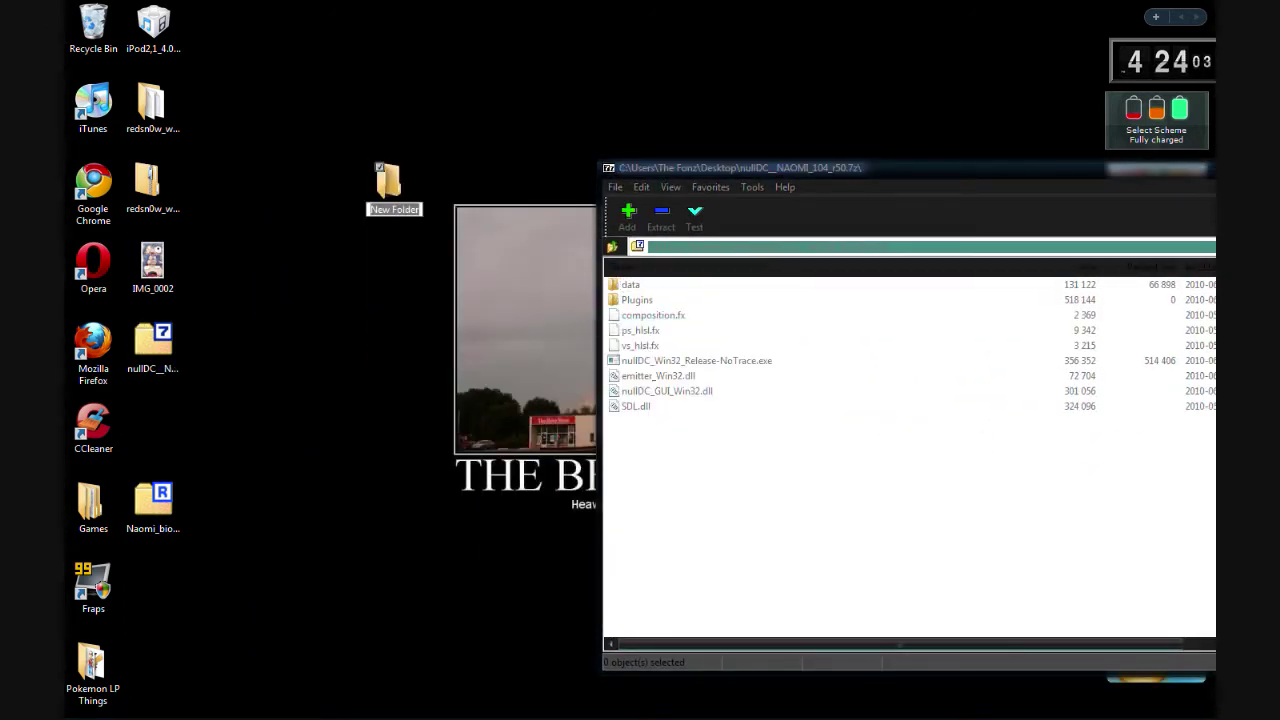
{"action": "type", "text": "Na"}
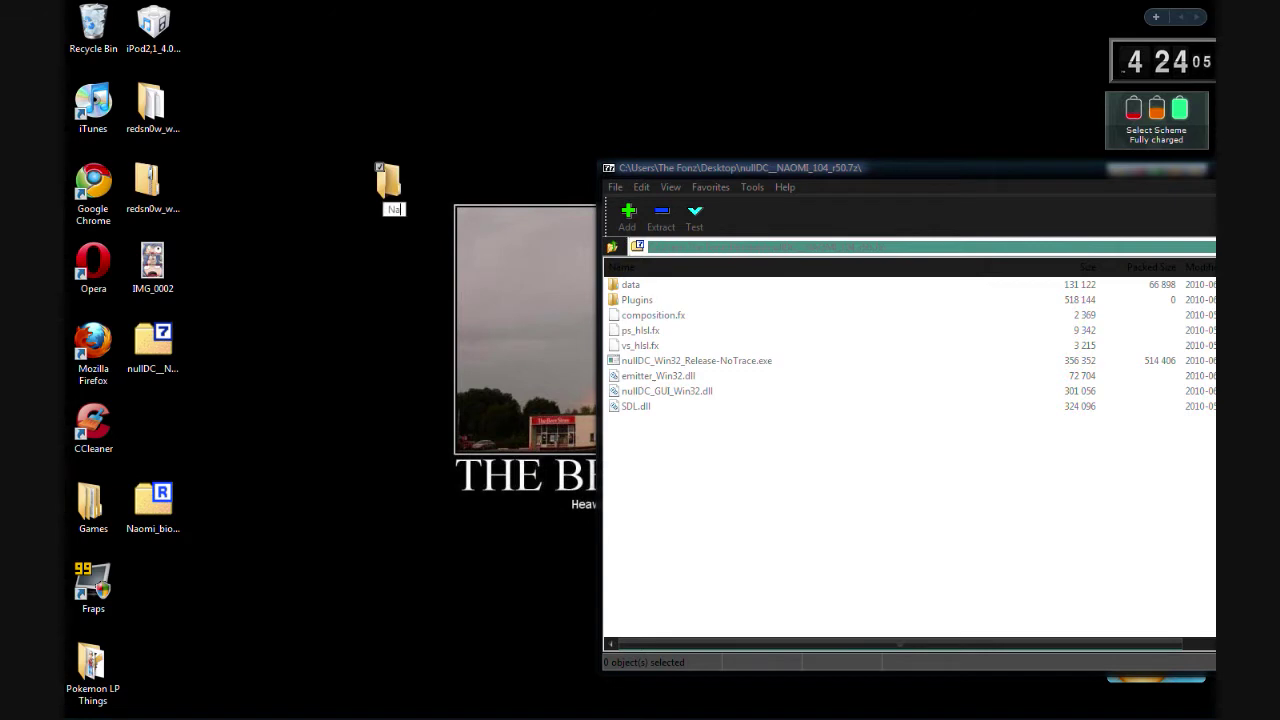
{"action": "type", "text": "omi"}
{"action": "key", "text": "Return"}
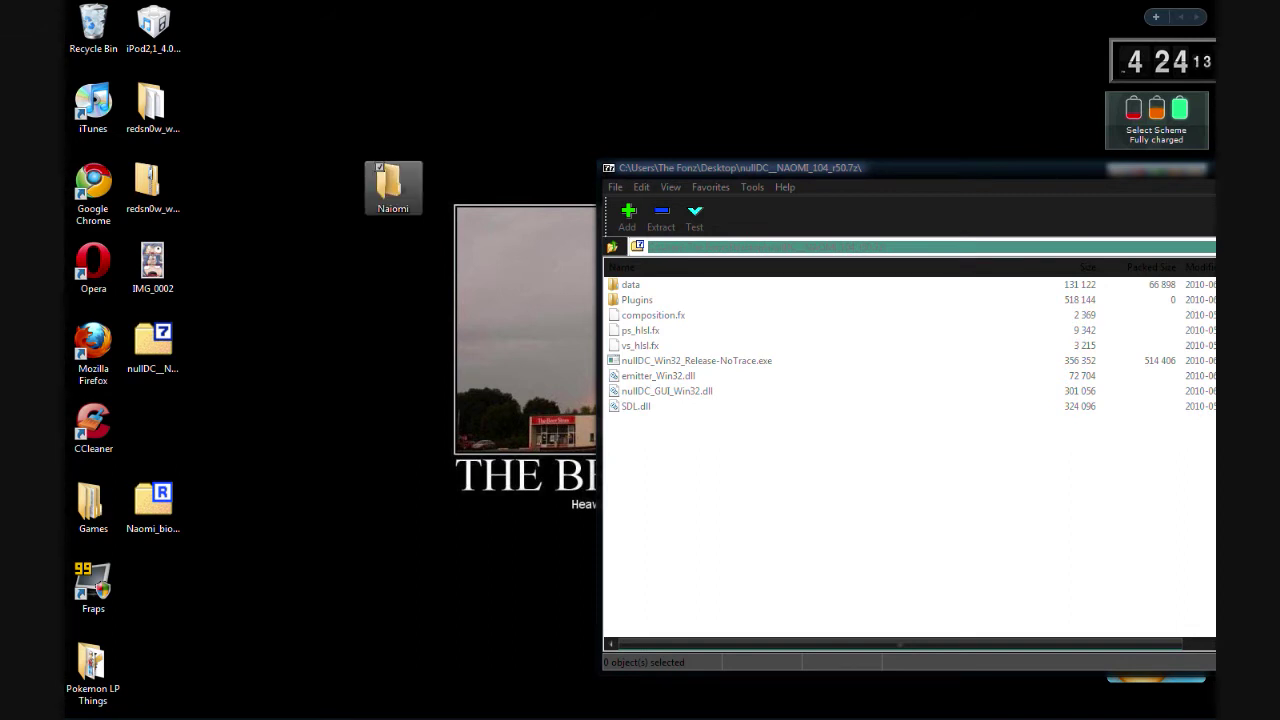
{"action": "key", "text": "F2"}
{"action": "key", "text": "BackSpace"}
{"action": "key", "text": "BackSpace"}
{"action": "type", "text": "a"}
{"action": "key", "text": "Return"}
Extract all files of the nullDC archive into the Naomi desktop folder and close the archive
{"action": "key", "text": "alt+Tab"}
{"action": "key", "text": "ctrl+a"}
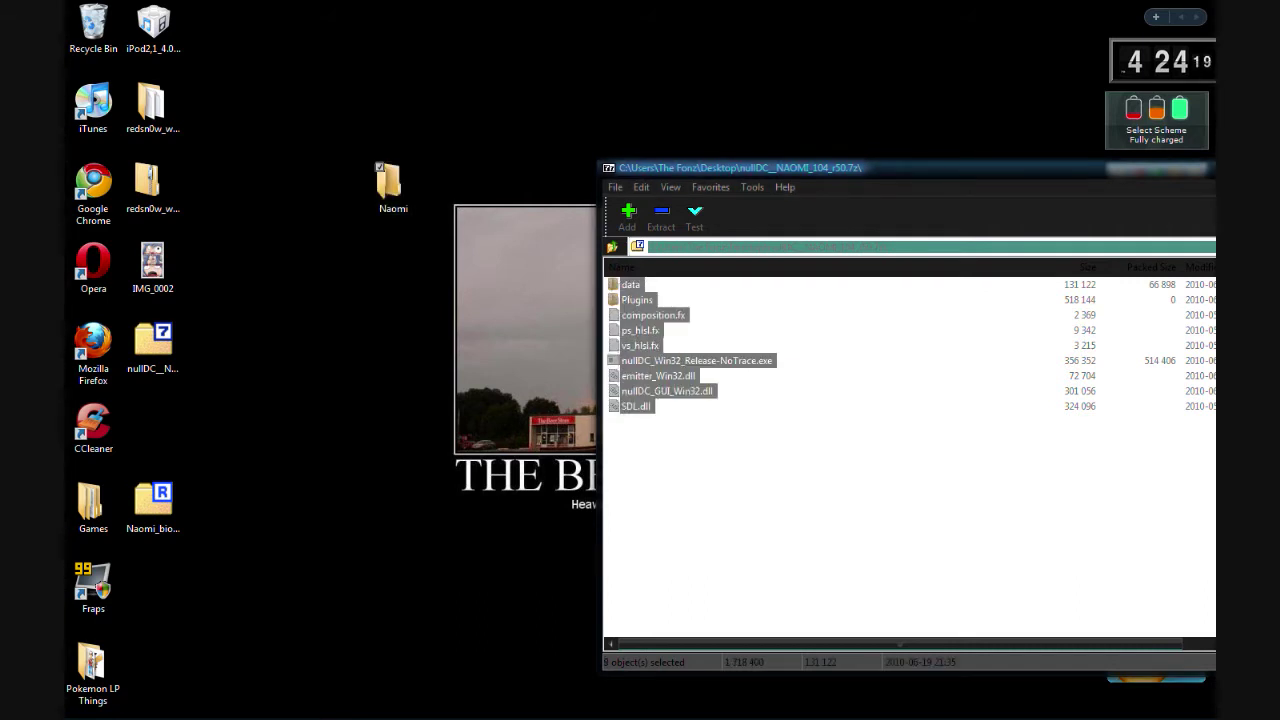
{"action": "left_click_drag", "start_coordinate": [696, 360], "coordinate": [393, 187]}
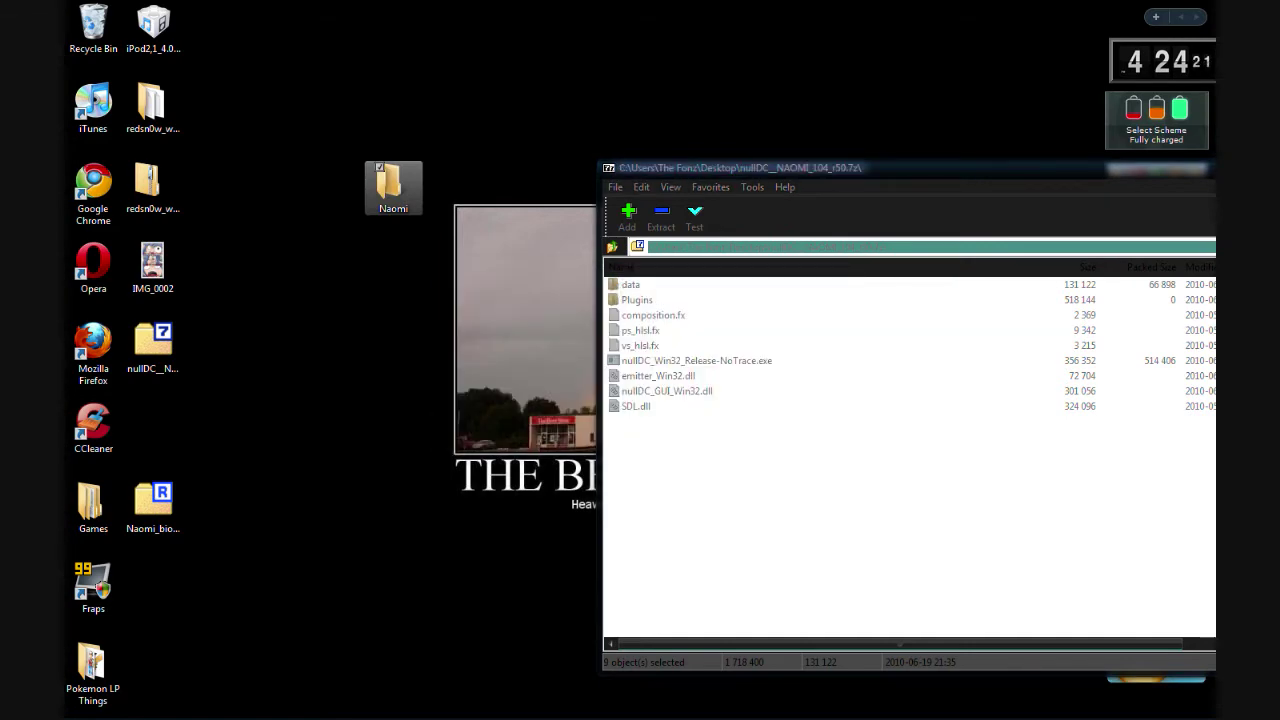
{"action": "left_click_drag", "start_coordinate": [829, 172], "coordinate": [364, 82]}
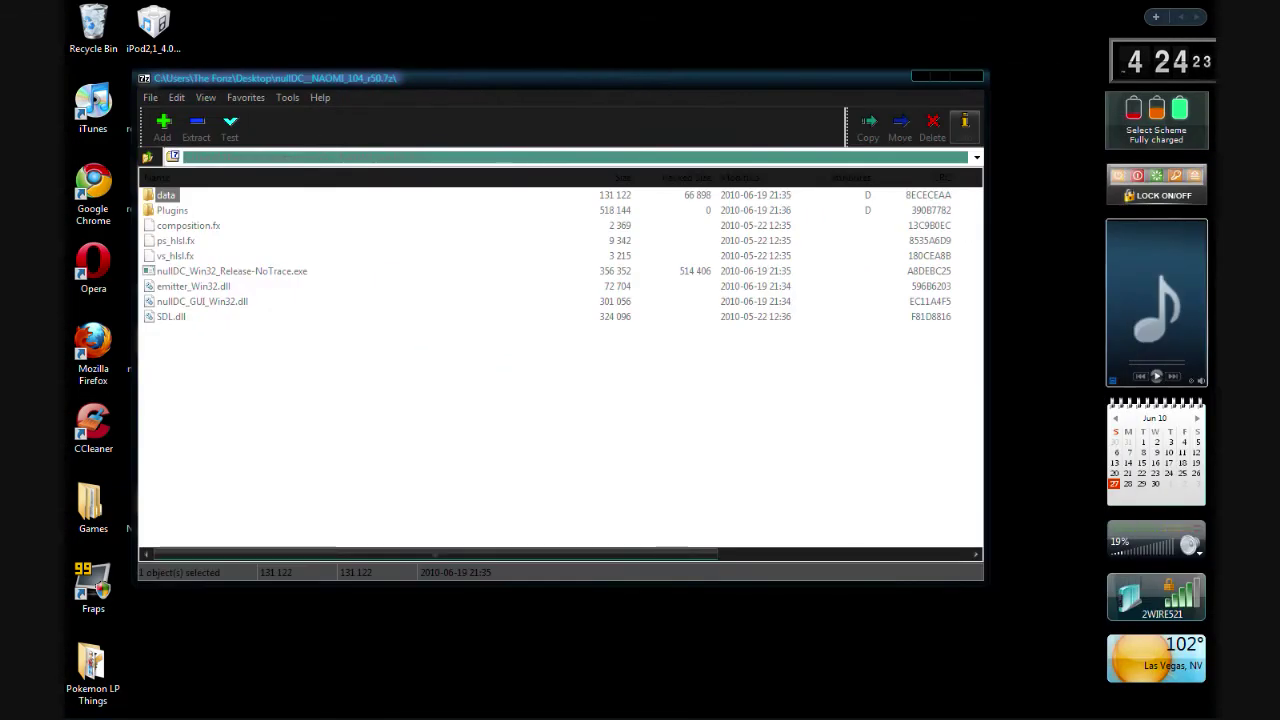
{"action": "left_click", "coordinate": [968, 77]}
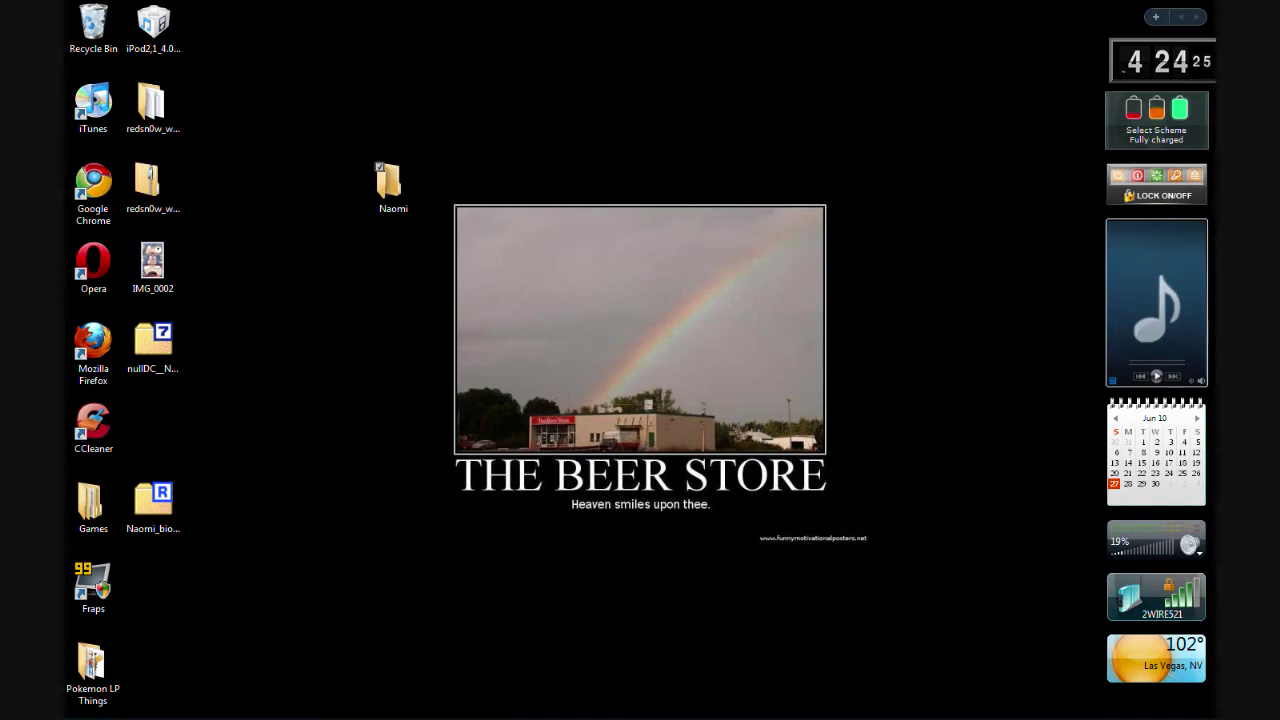
Extract the Naomi bios GD folder from the Naomi_bios_GD.rar archive into Naomi's data folder and close the archive
{"action": "double_click", "coordinate": [153, 505]}
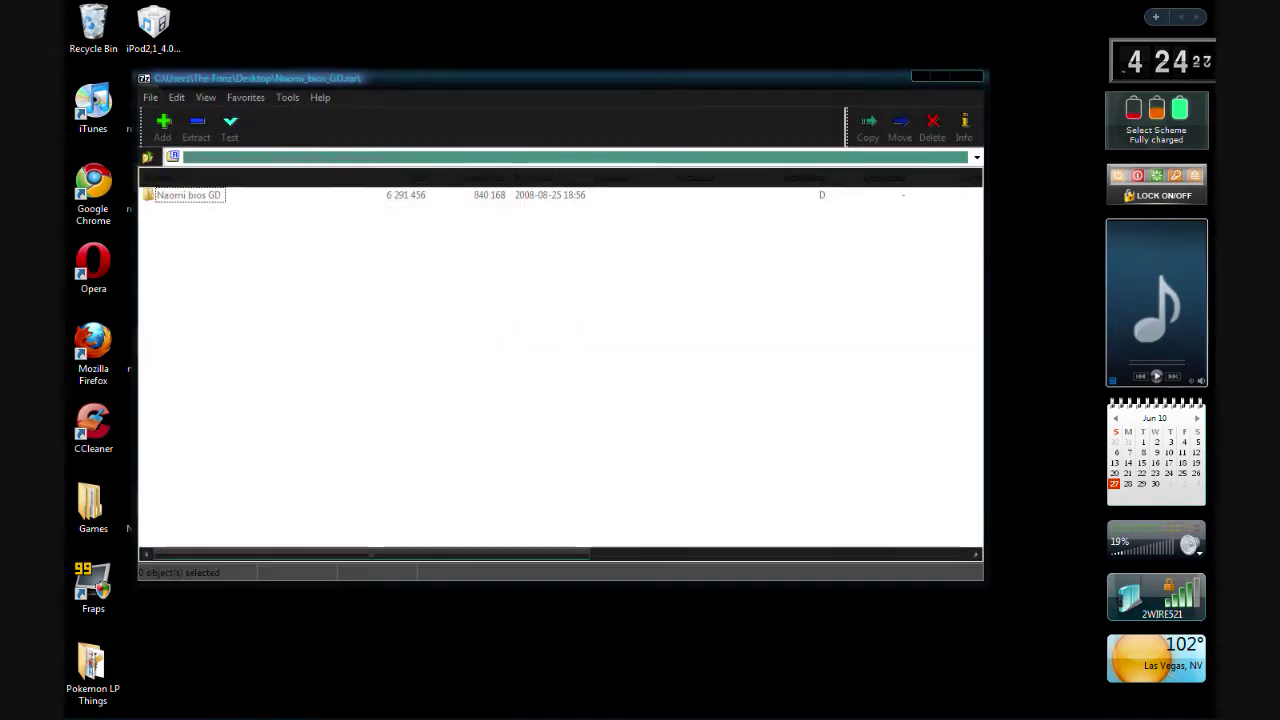
{"action": "left_click_drag", "start_coordinate": [508, 77], "coordinate": [750, 204]}
{"action": "double_click", "coordinate": [388, 178]}
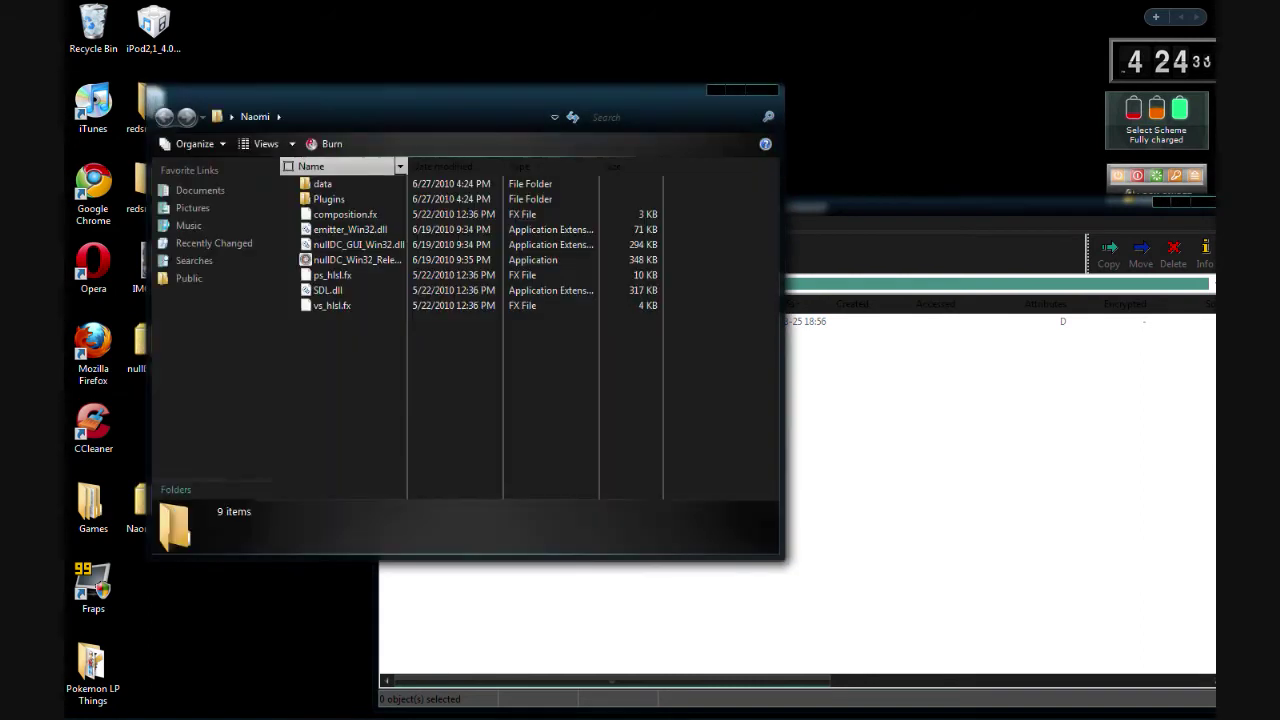
{"action": "double_click", "coordinate": [322, 184]}
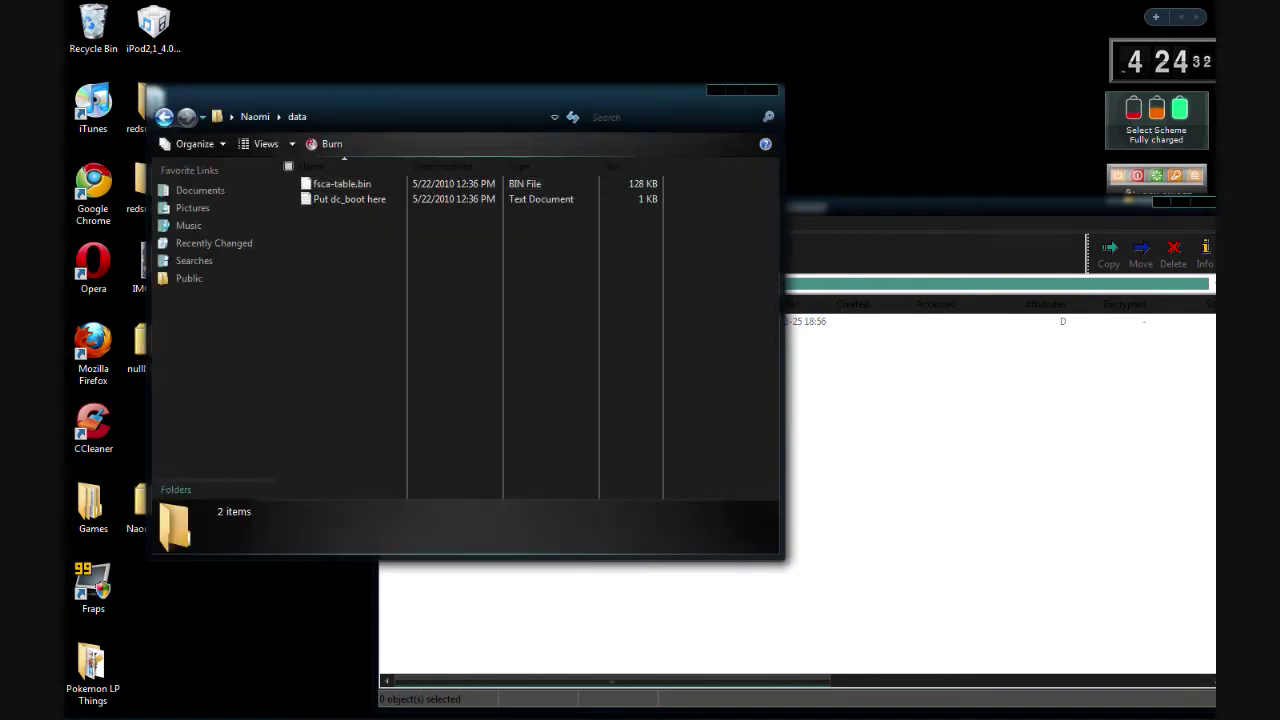
{"action": "key", "text": "alt+Tab"}
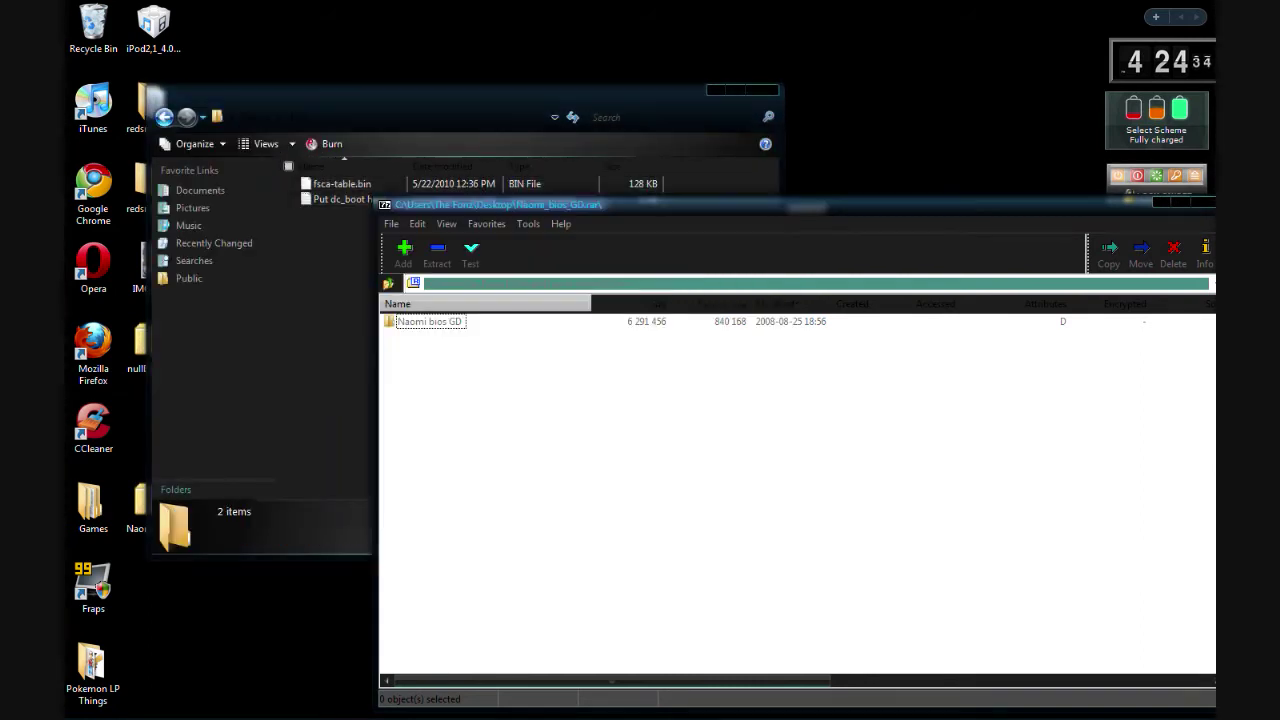
{"action": "left_click", "coordinate": [429, 321]}
{"action": "left_click_drag", "start_coordinate": [429, 321], "coordinate": [330, 340]}
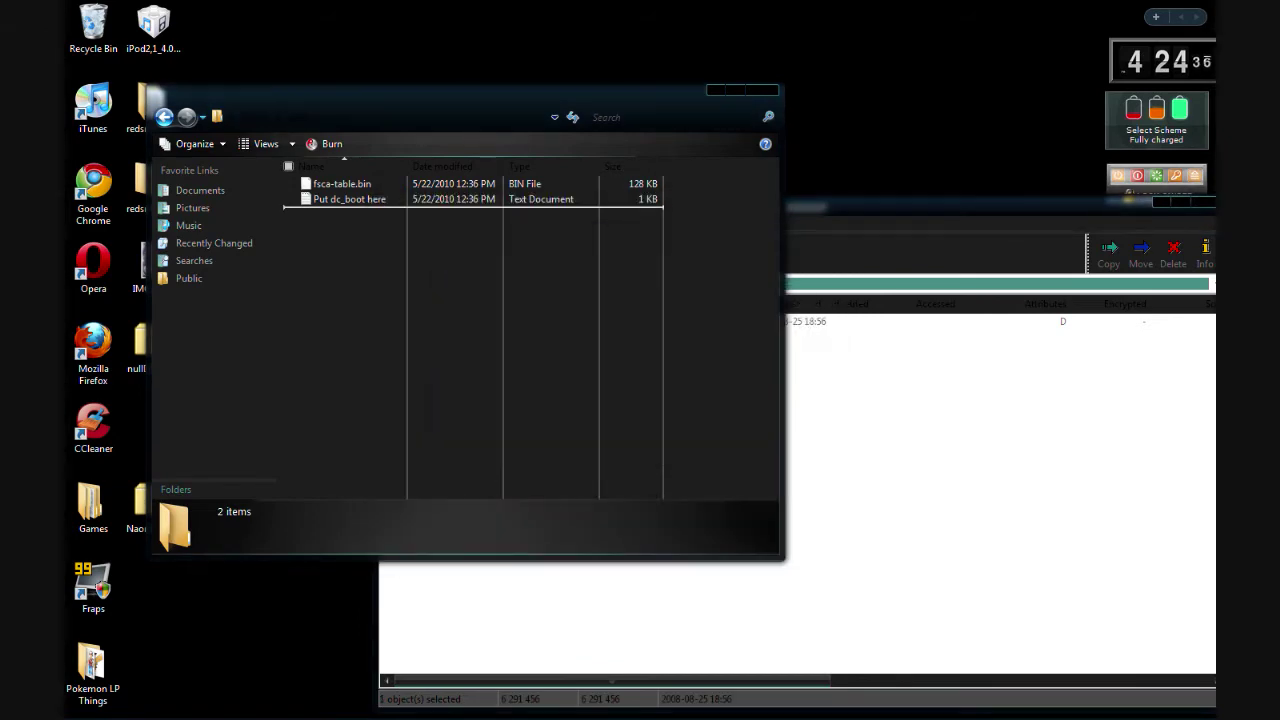
{"action": "key", "text": "alt+Tab"}
{"action": "left_click_drag", "start_coordinate": [1044, 215], "coordinate": [800, 183]}
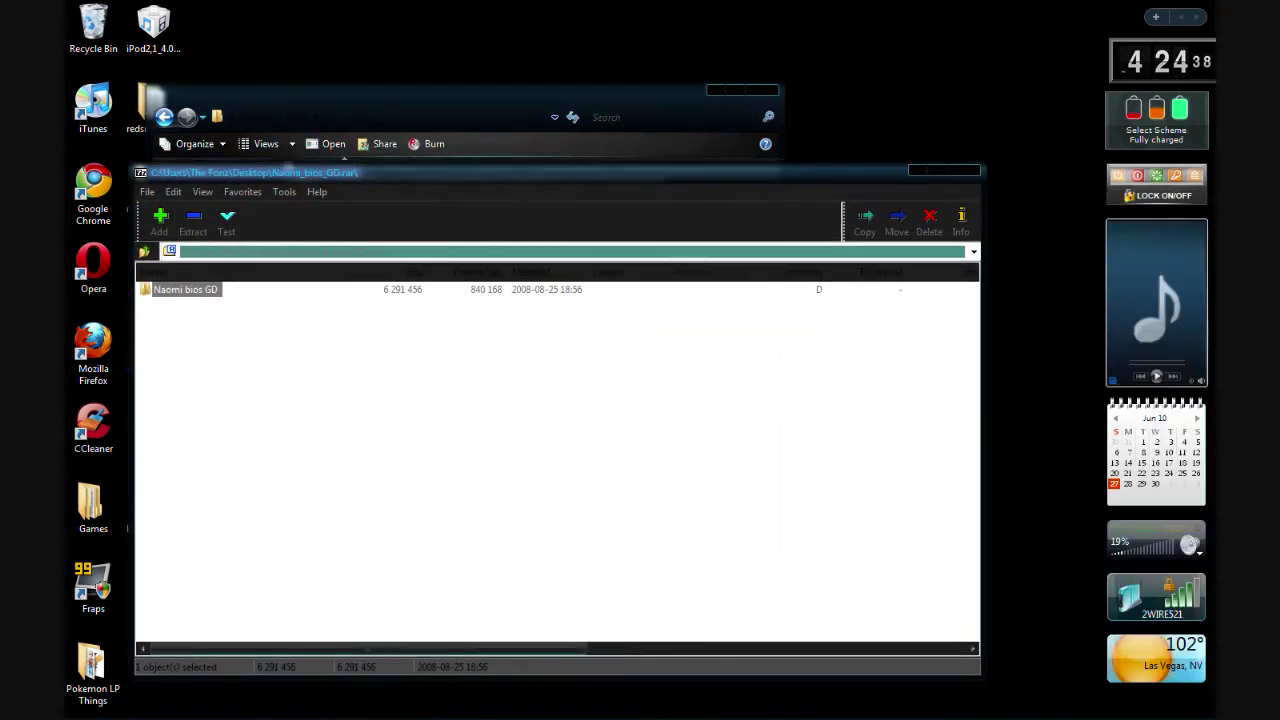
{"action": "left_click", "coordinate": [966, 170]}
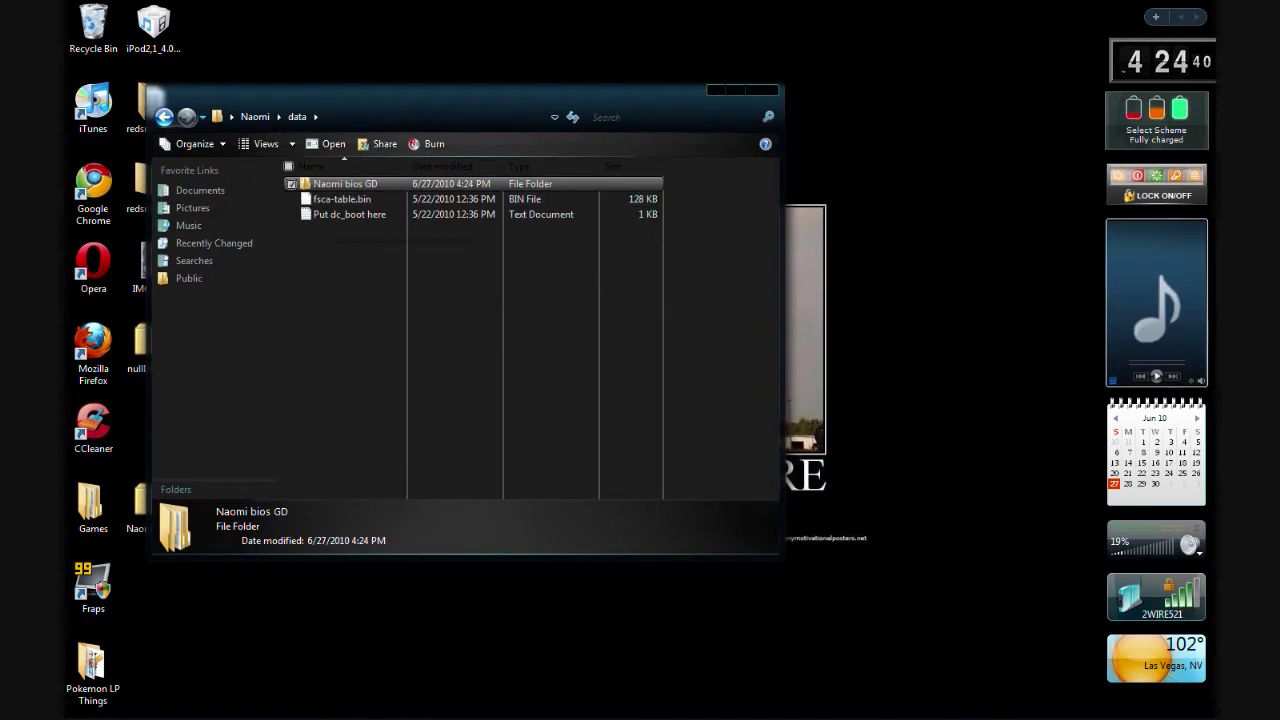
Open the extracted Naomi bios GD folder and look inside its USA subfolder
{"action": "double_click", "coordinate": [340, 184]}
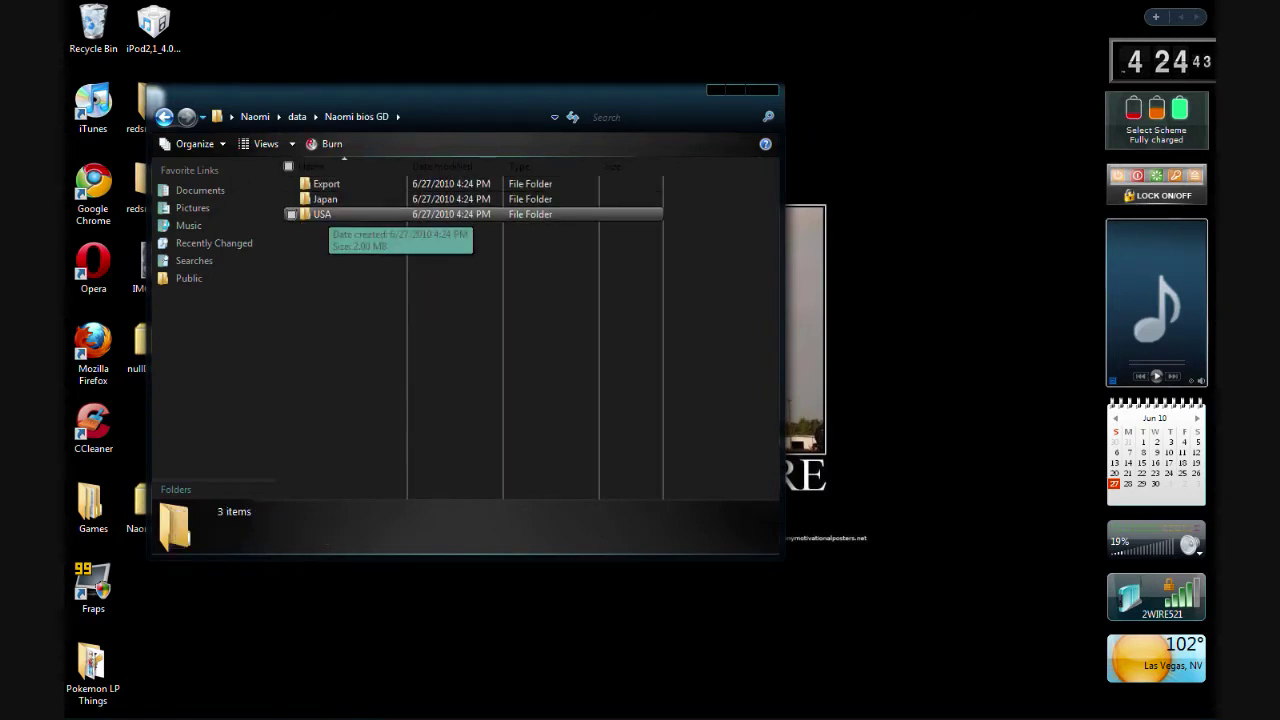
{"action": "double_click", "coordinate": [322, 214]}
{"action": "left_click", "coordinate": [164, 117]}
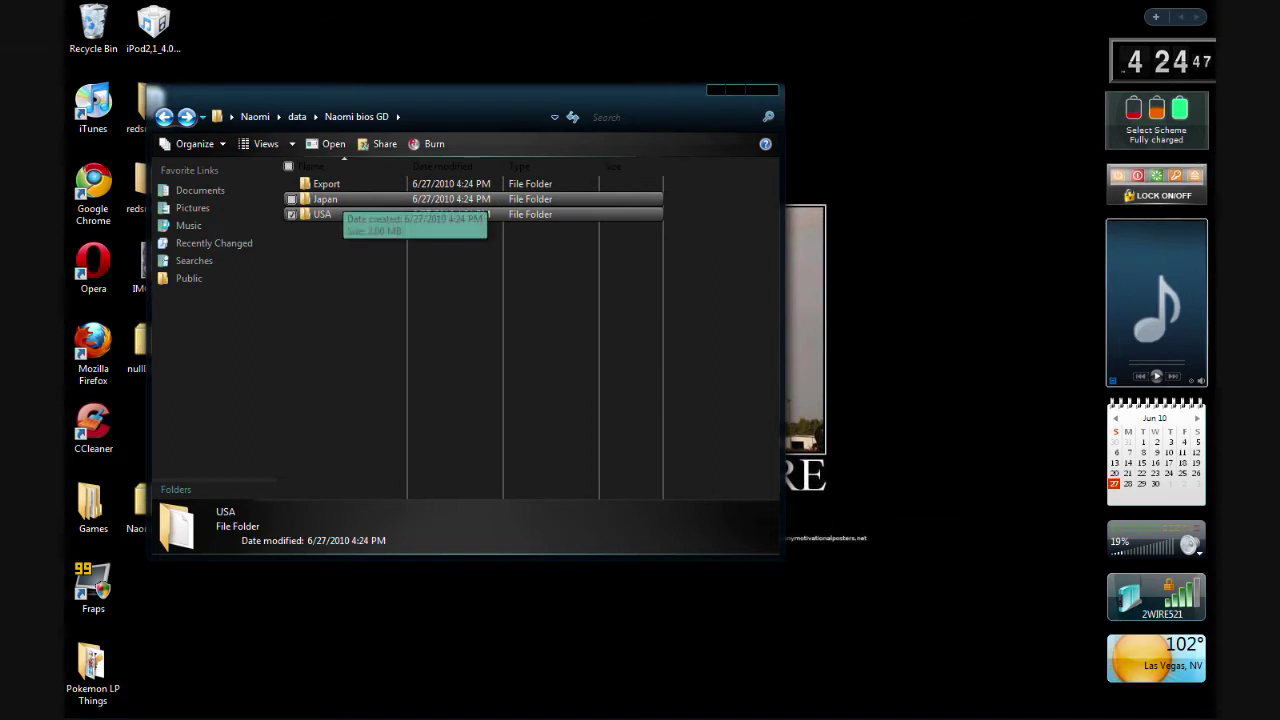
{"action": "double_click", "coordinate": [322, 214]}
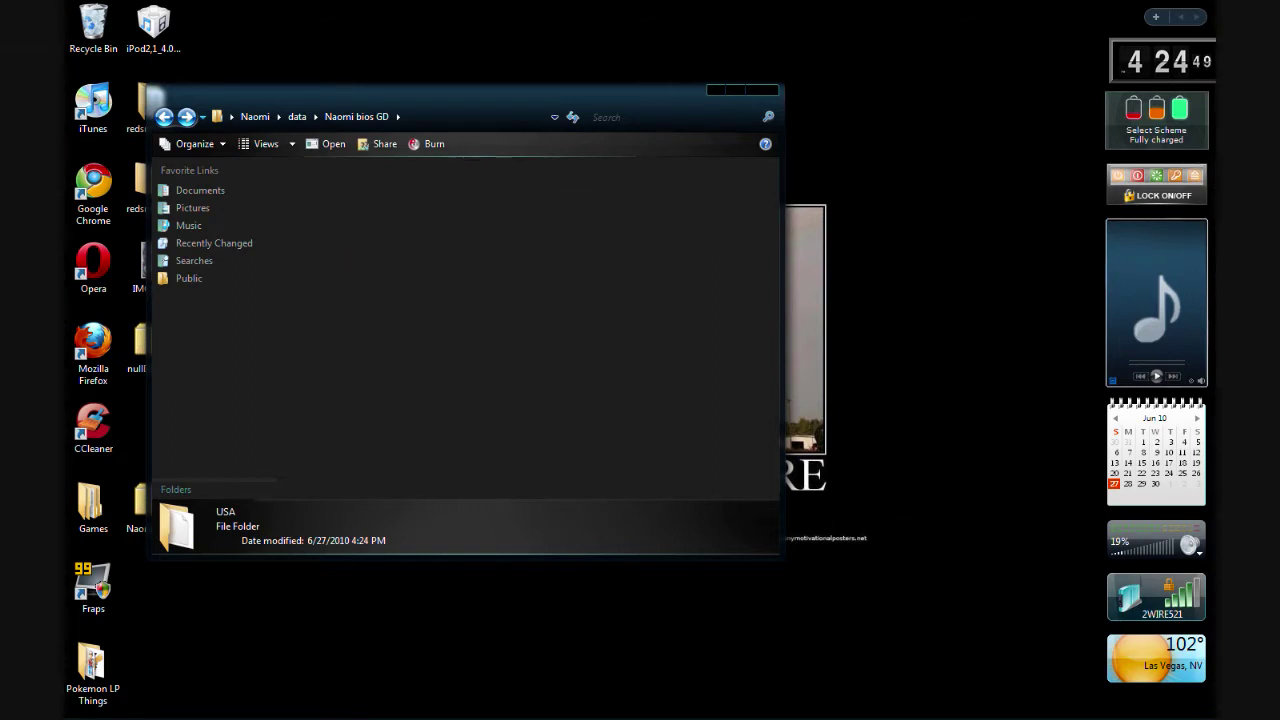
{"action": "key", "text": "BackSpace"}
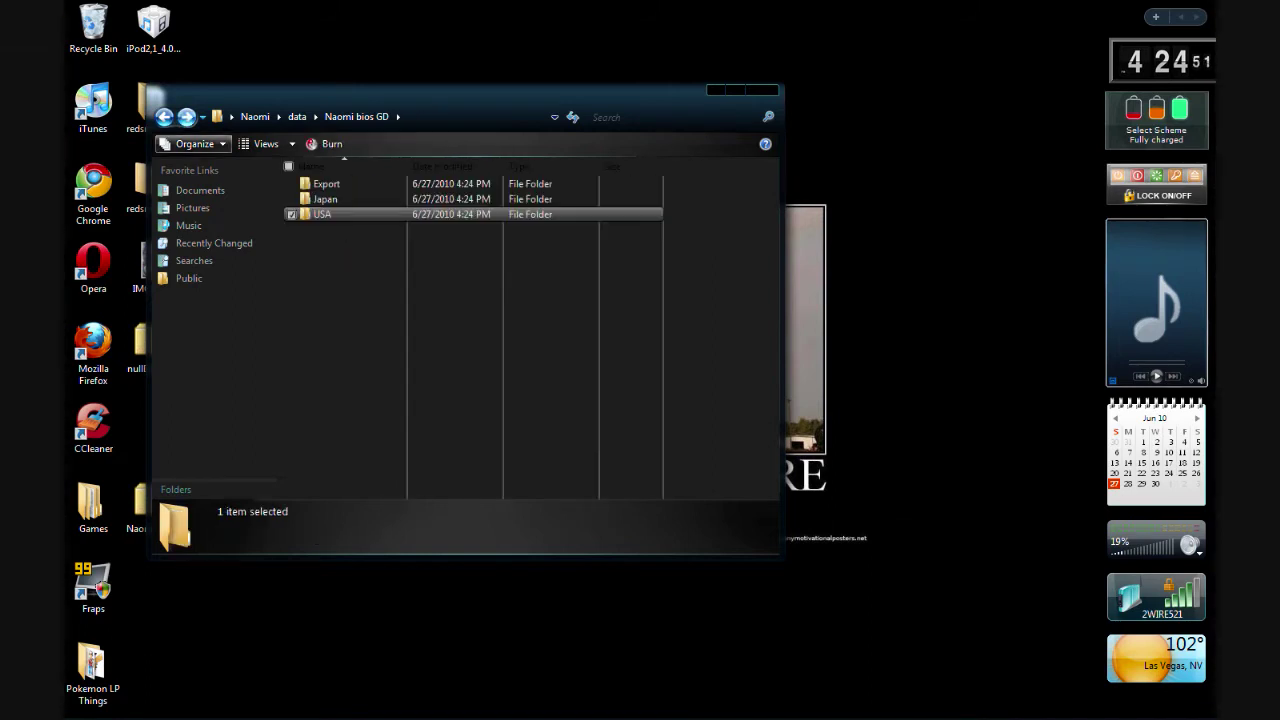
Copy the naomi_boot.bin file from the Japan subfolder of Naomi bios GD
{"action": "key", "text": "Up"}
{"action": "key", "text": "Return"}
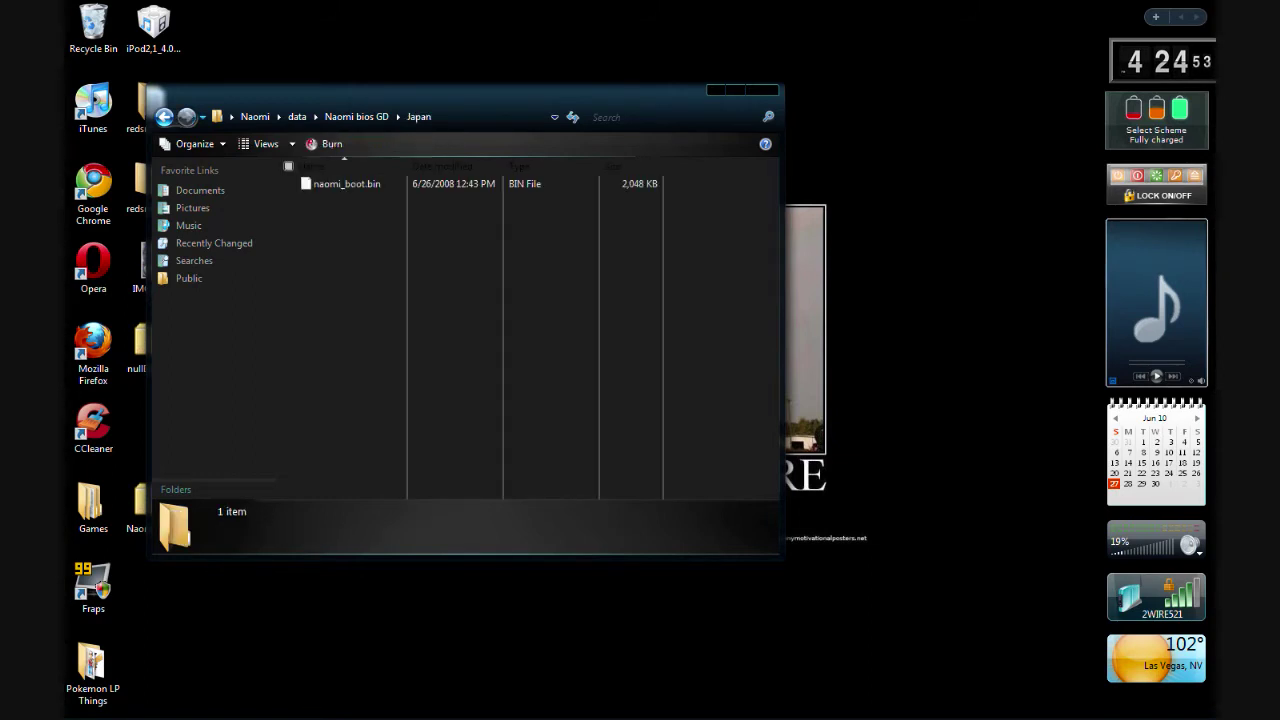
{"action": "left_click", "coordinate": [338, 184]}
{"action": "right_click", "coordinate": [338, 182]}
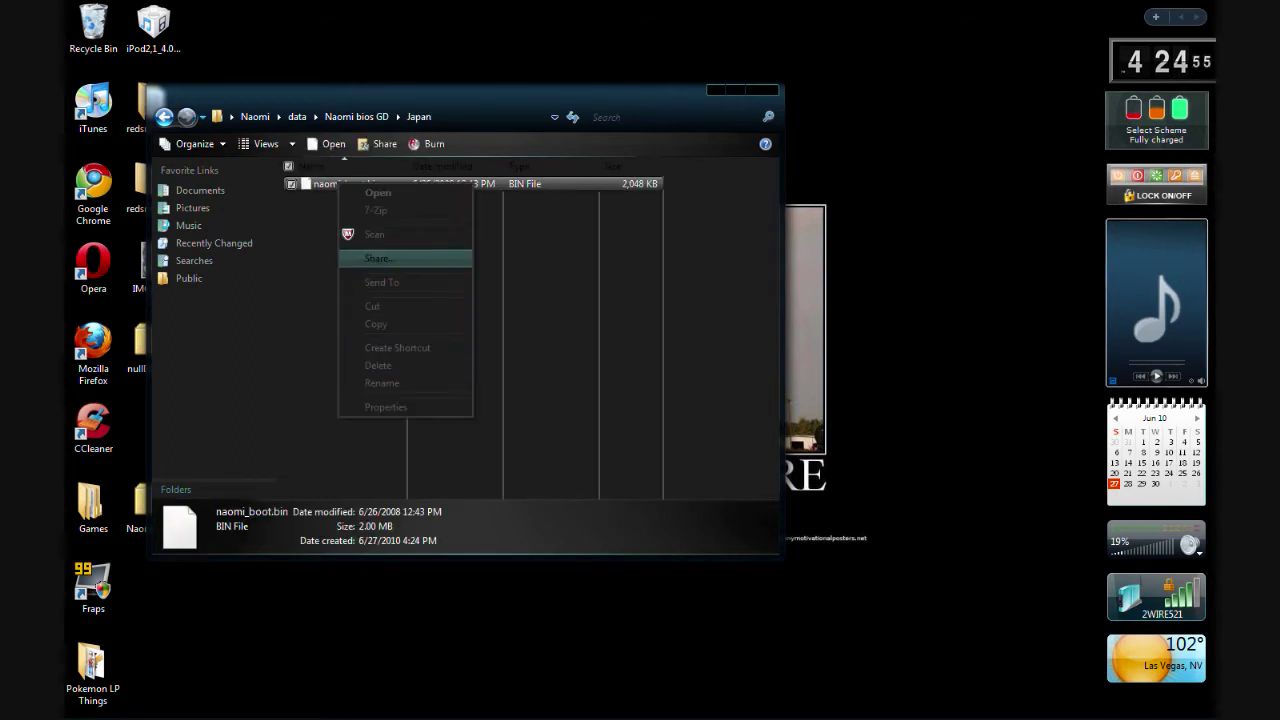
{"action": "key", "text": "Up"}
{"action": "key", "text": "Down"}
{"action": "key", "text": "Return"}
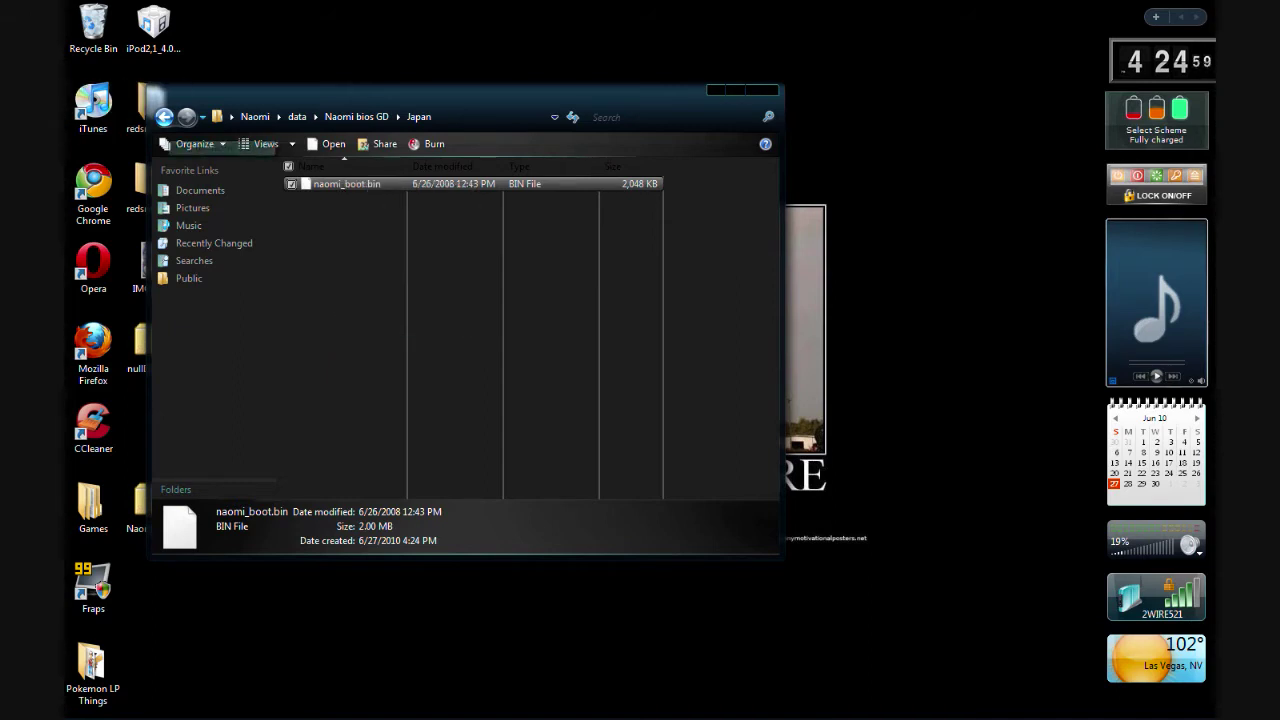
Paste the copied naomi_boot.bin directly into Naomi's data folder
{"action": "key", "text": "BackSpace"}
{"action": "right_click", "coordinate": [372, 294]}
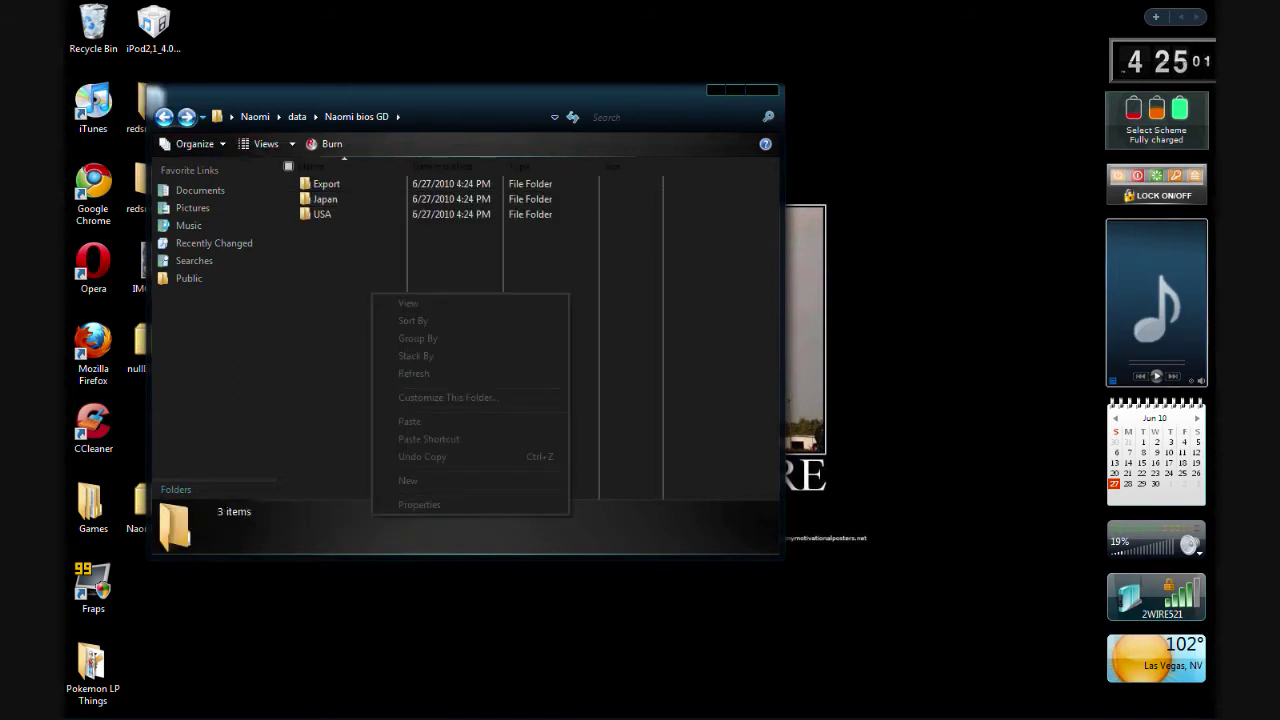
{"action": "left_click", "coordinate": [164, 117]}
{"action": "right_click", "coordinate": [425, 346]}
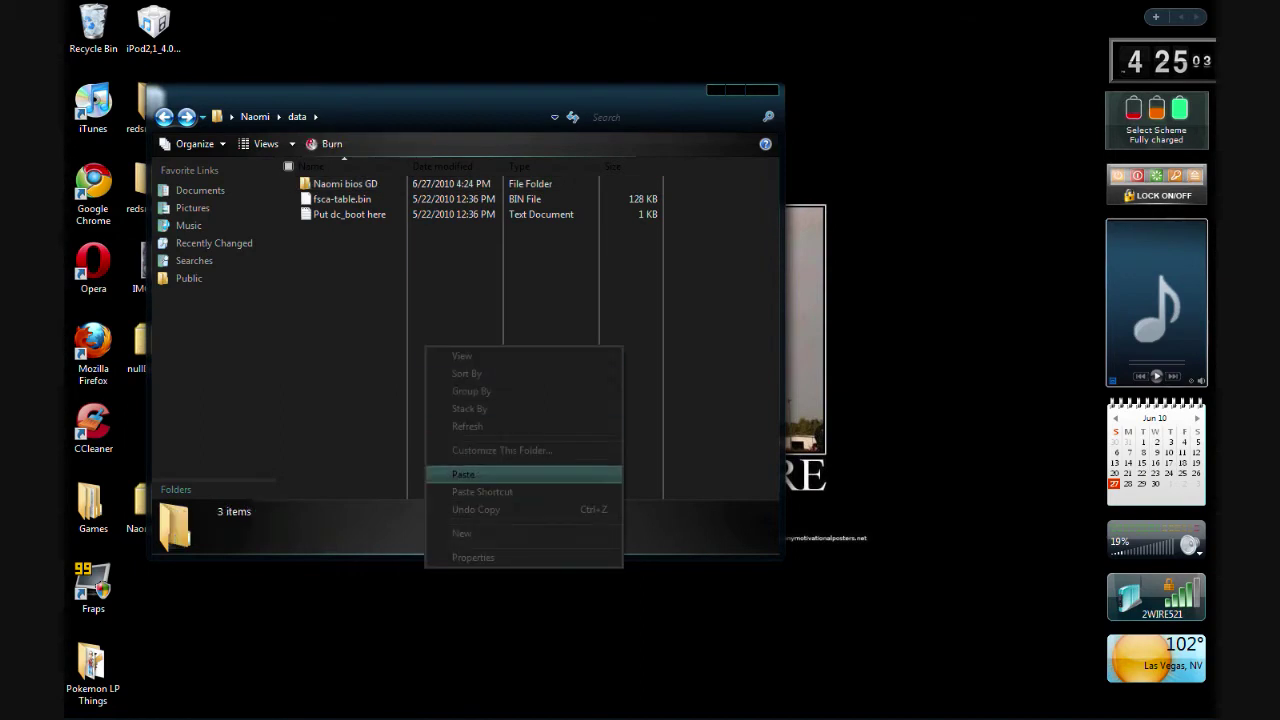
{"action": "key", "text": "Return"}
Return to the main Naomi folder and launch the nullDC_Win32_Release-NoTrace application
{"action": "left_click_drag", "start_coordinate": [302, 107], "coordinate": [410, 115]}
{"action": "left_click", "coordinate": [275, 124]}
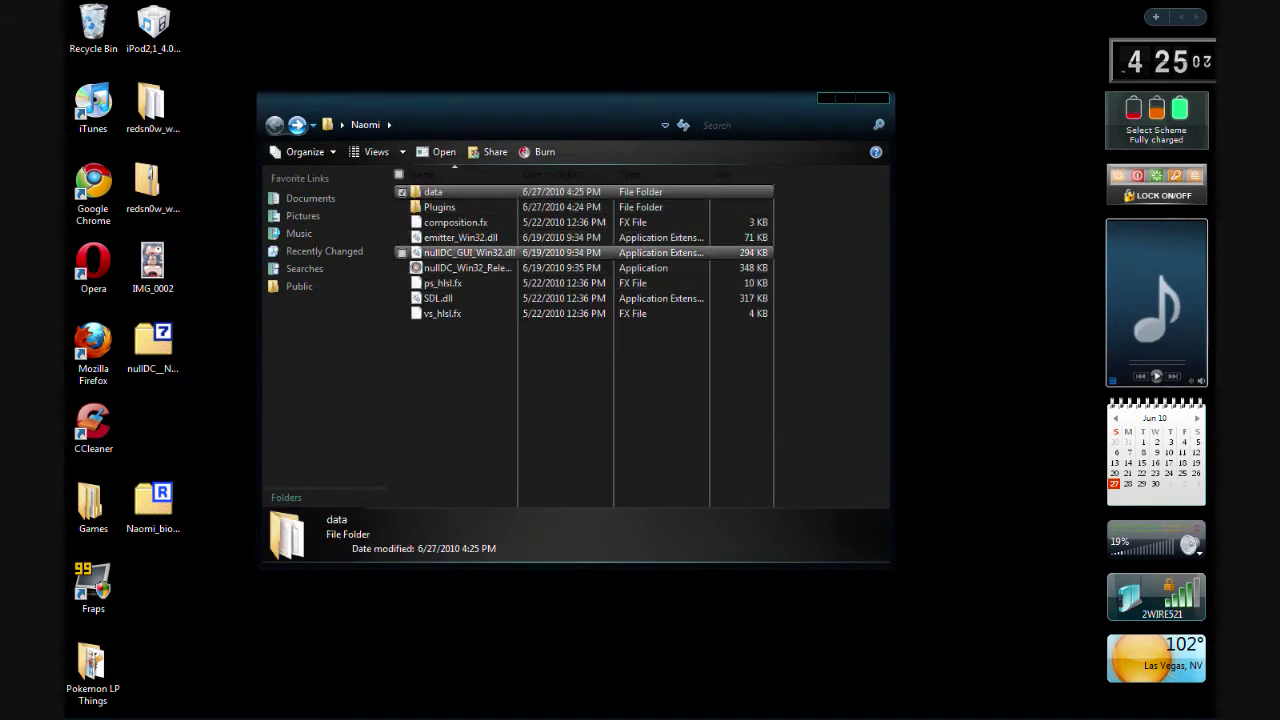
{"action": "double_click", "coordinate": [466, 268]}
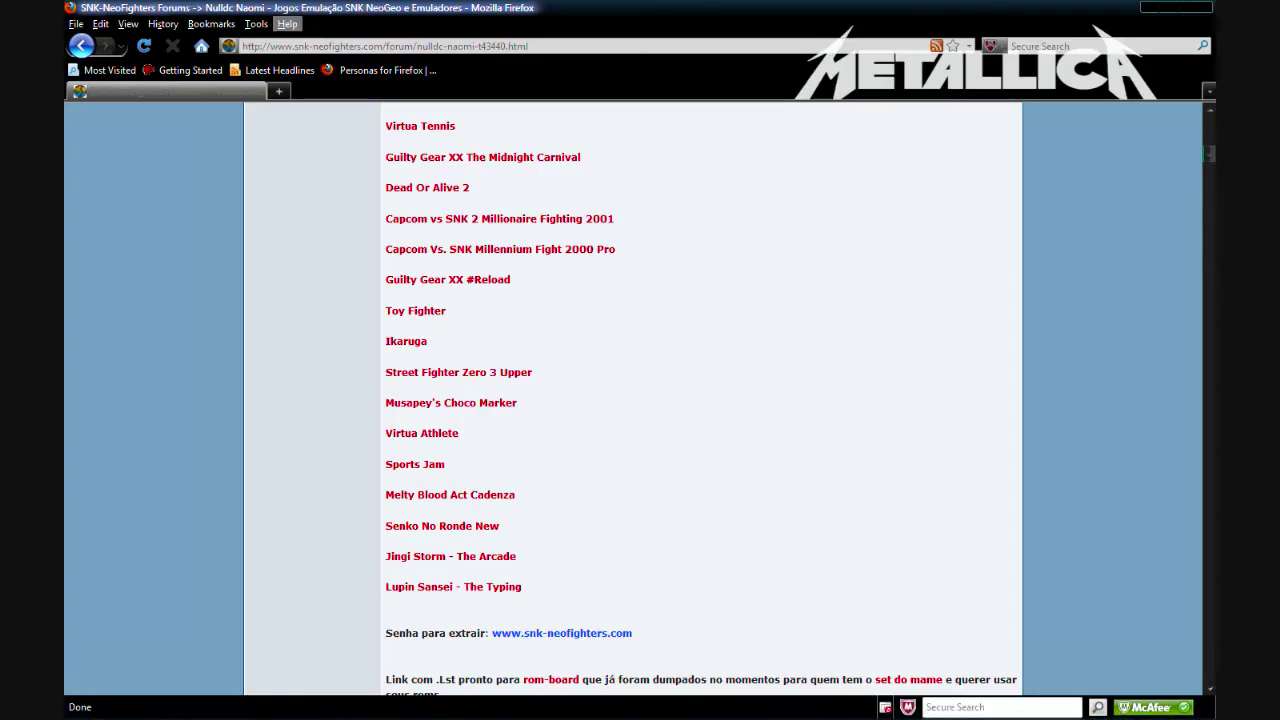
{"action": "key", "text": "ctrl+t"}
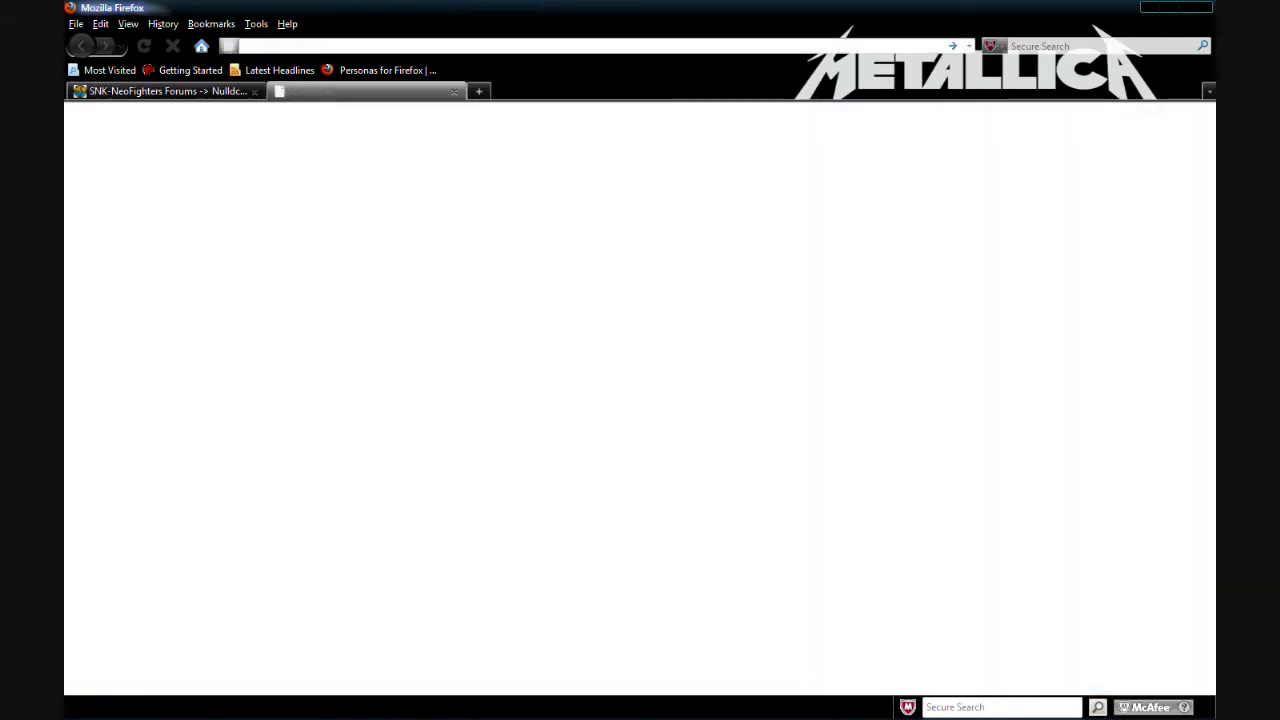
{"action": "key", "text": "ctrl+w"}
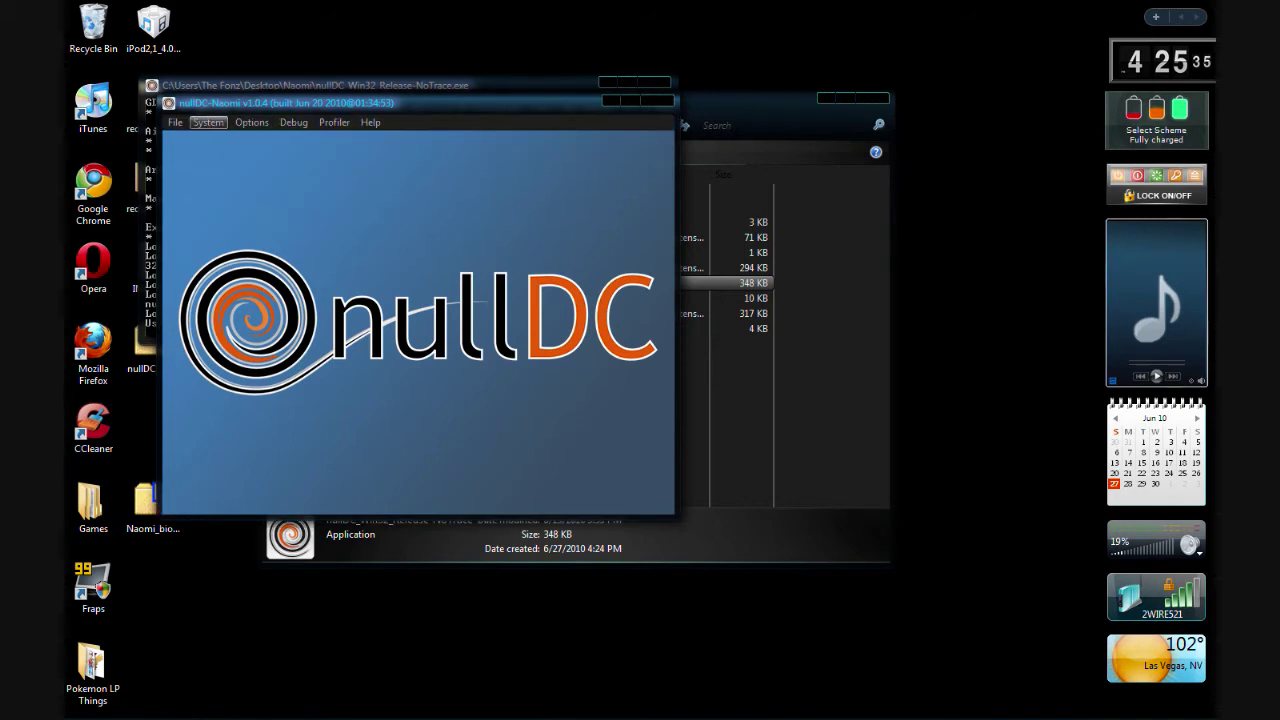
Review the nullAica sound settings, including buffer size and audio sync, and dismiss them without saving changes
{"action": "left_click", "coordinate": [251, 122]}
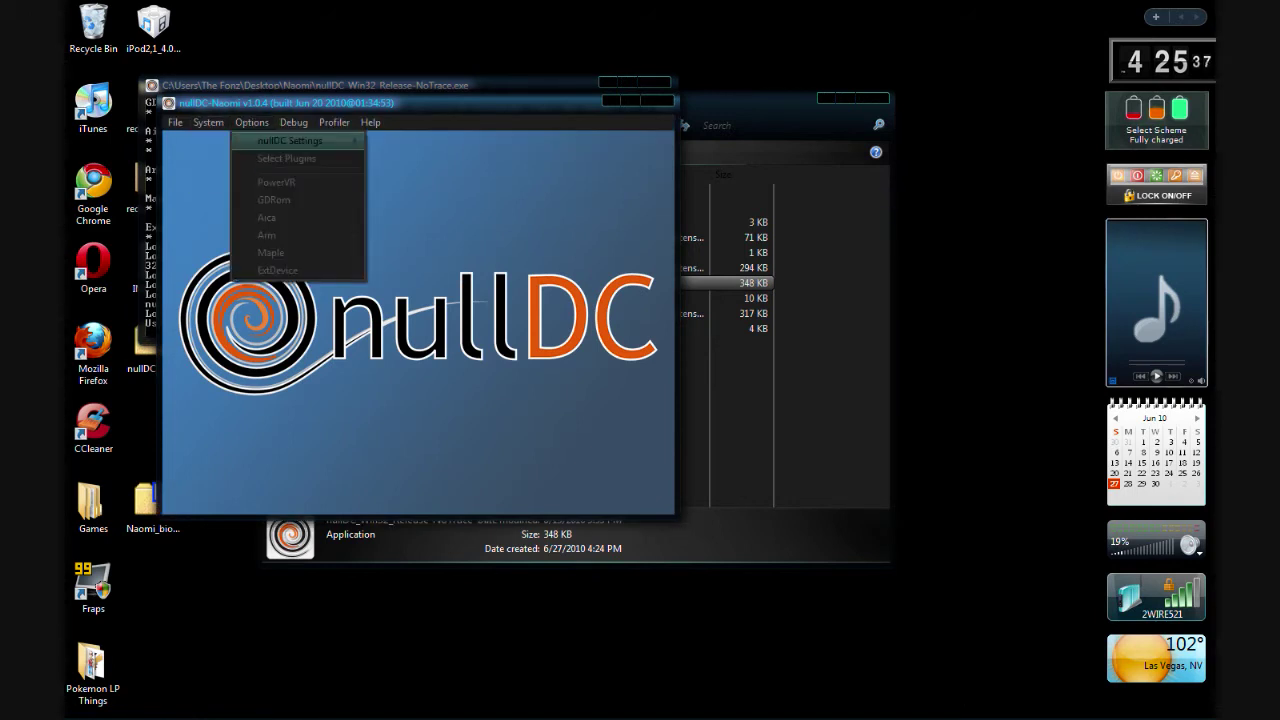
{"action": "mouse_move", "coordinate": [266, 217]}
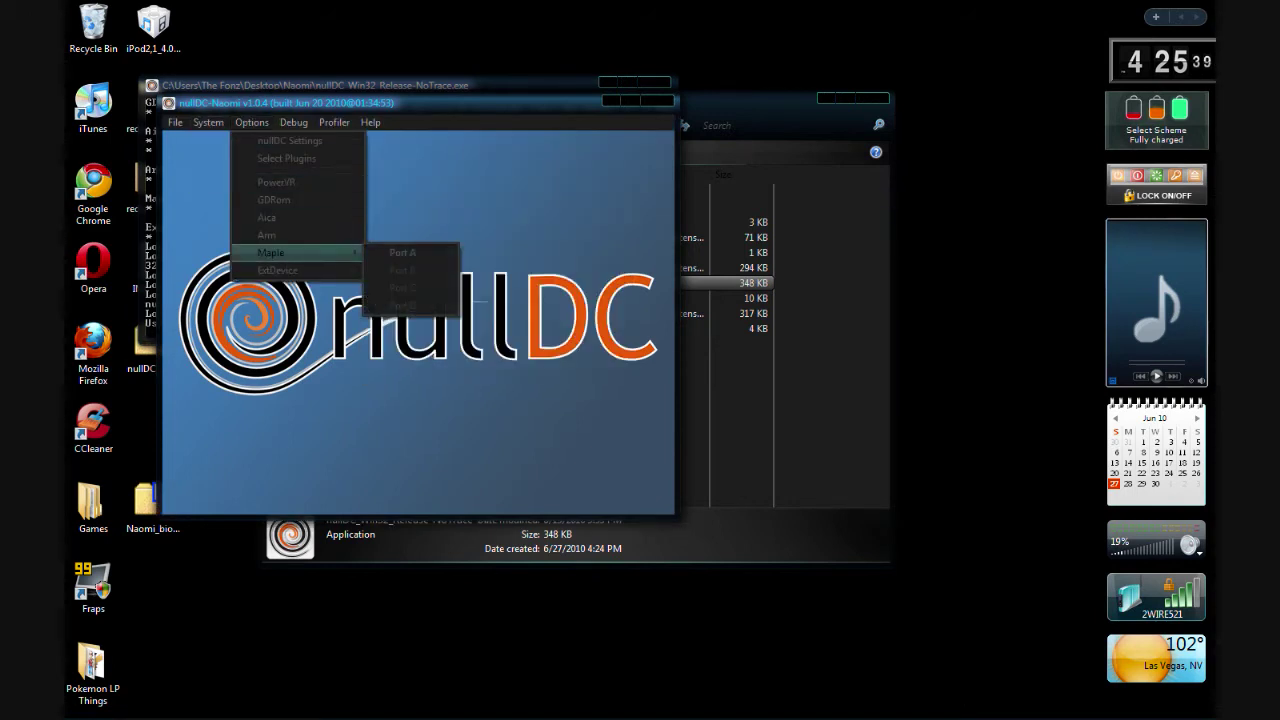
{"action": "left_click", "coordinate": [404, 217]}
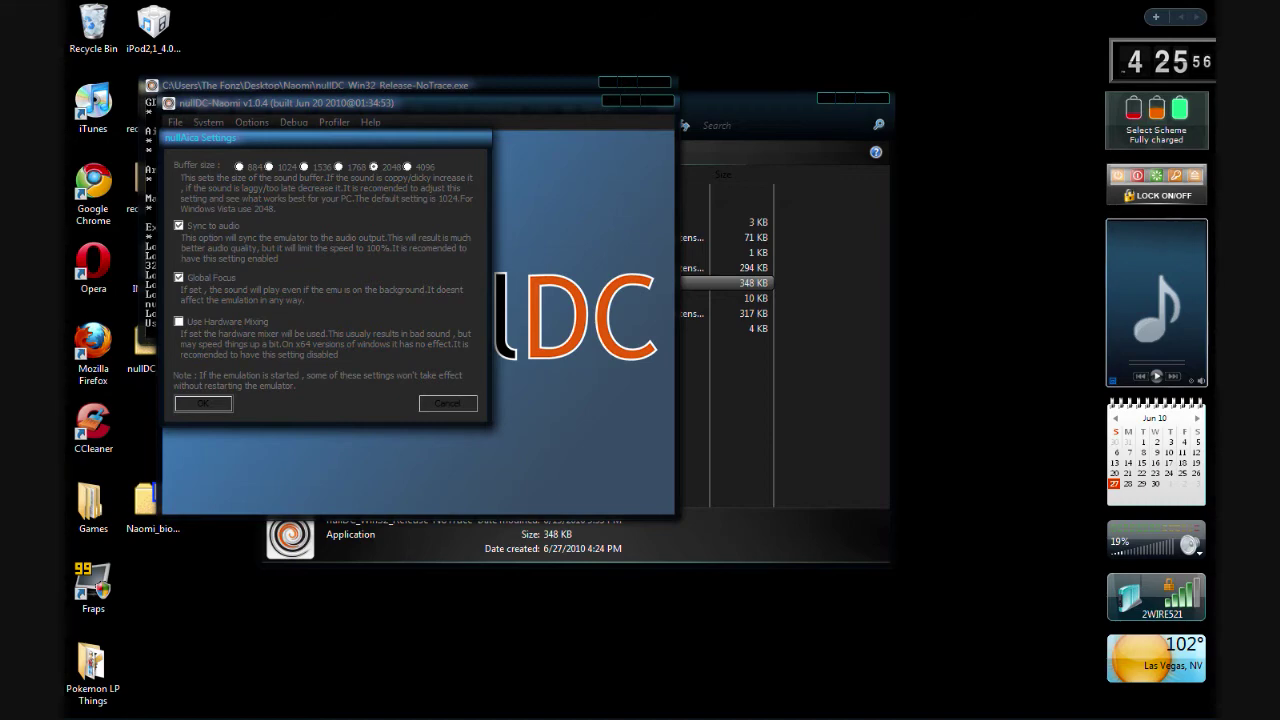
{"action": "left_click", "coordinate": [447, 403]}
Close the emulator and the extracted Naomi folder, and open the existing Naomi folder inside the desktop's Games folder
{"action": "left_click", "coordinate": [658, 101]}
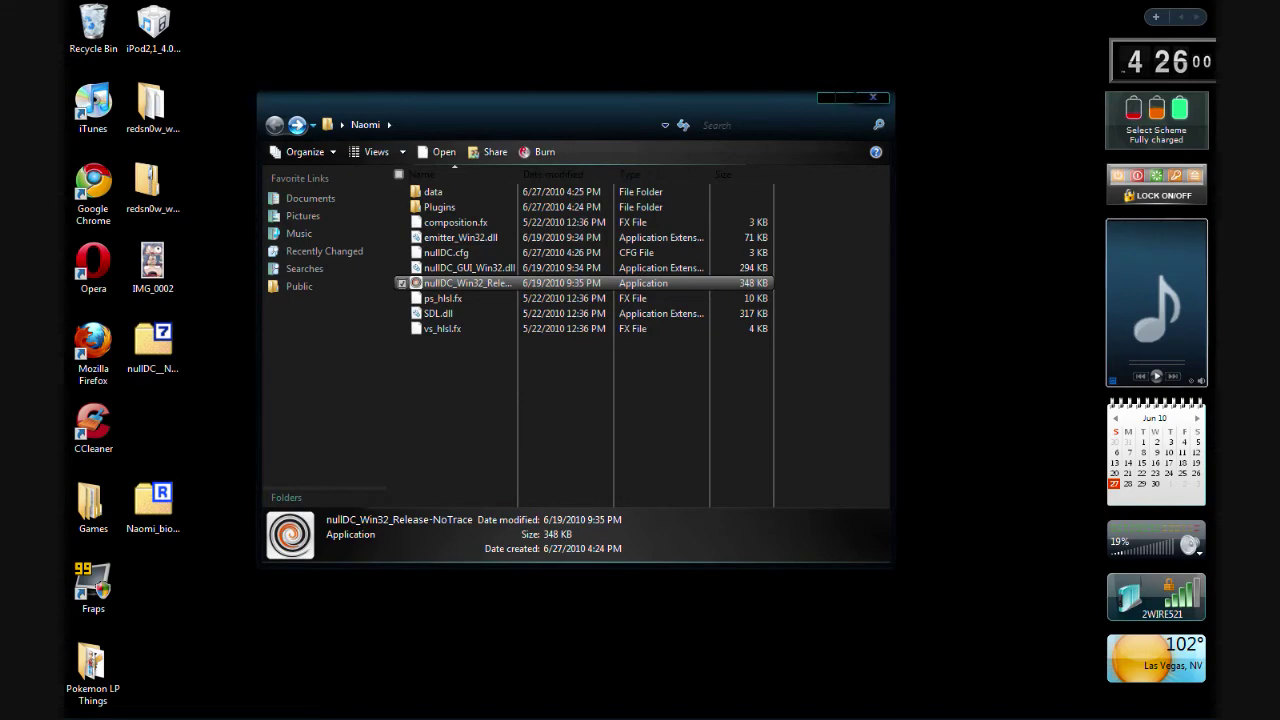
{"action": "left_click", "coordinate": [872, 97]}
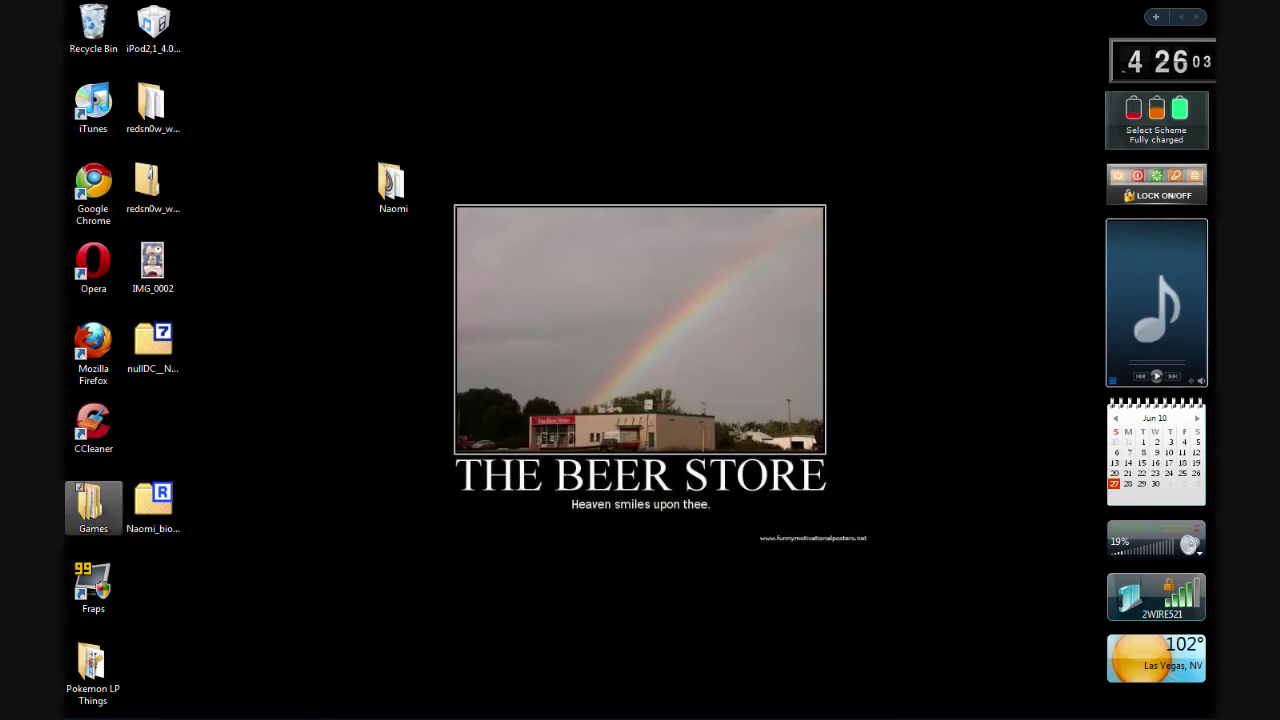
{"action": "double_click", "coordinate": [93, 508]}
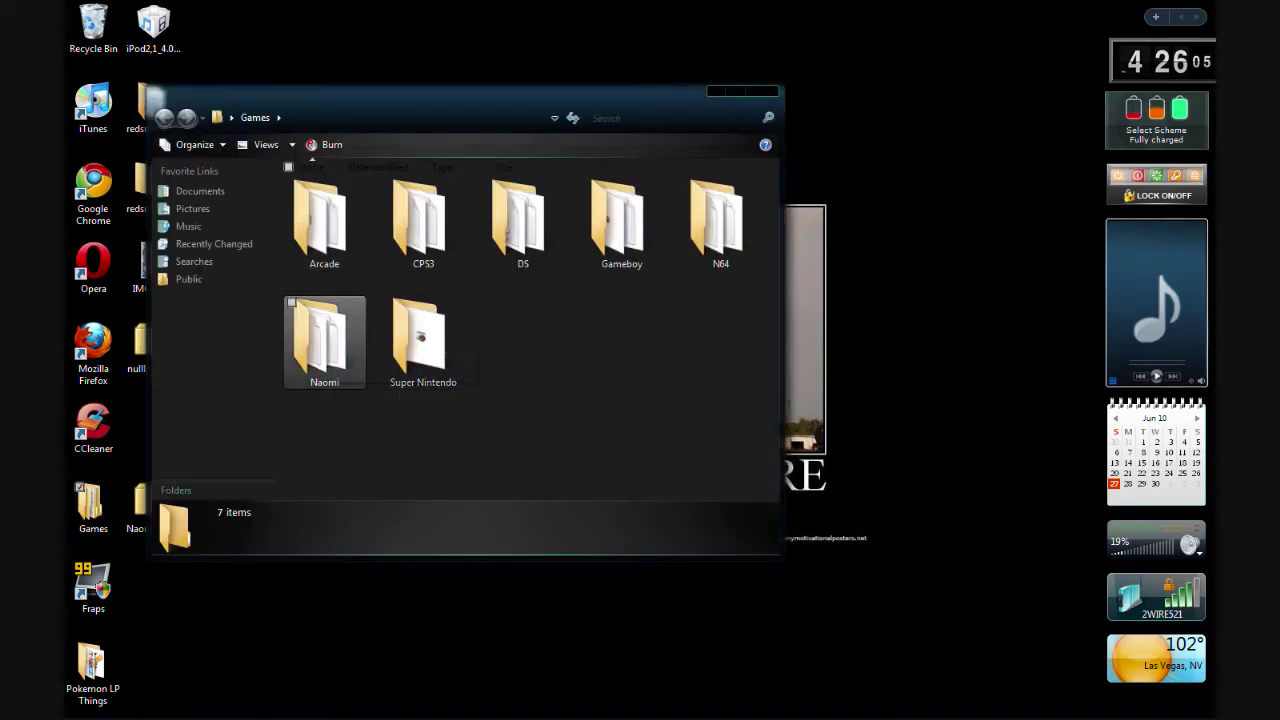
{"action": "double_click", "coordinate": [322, 330]}
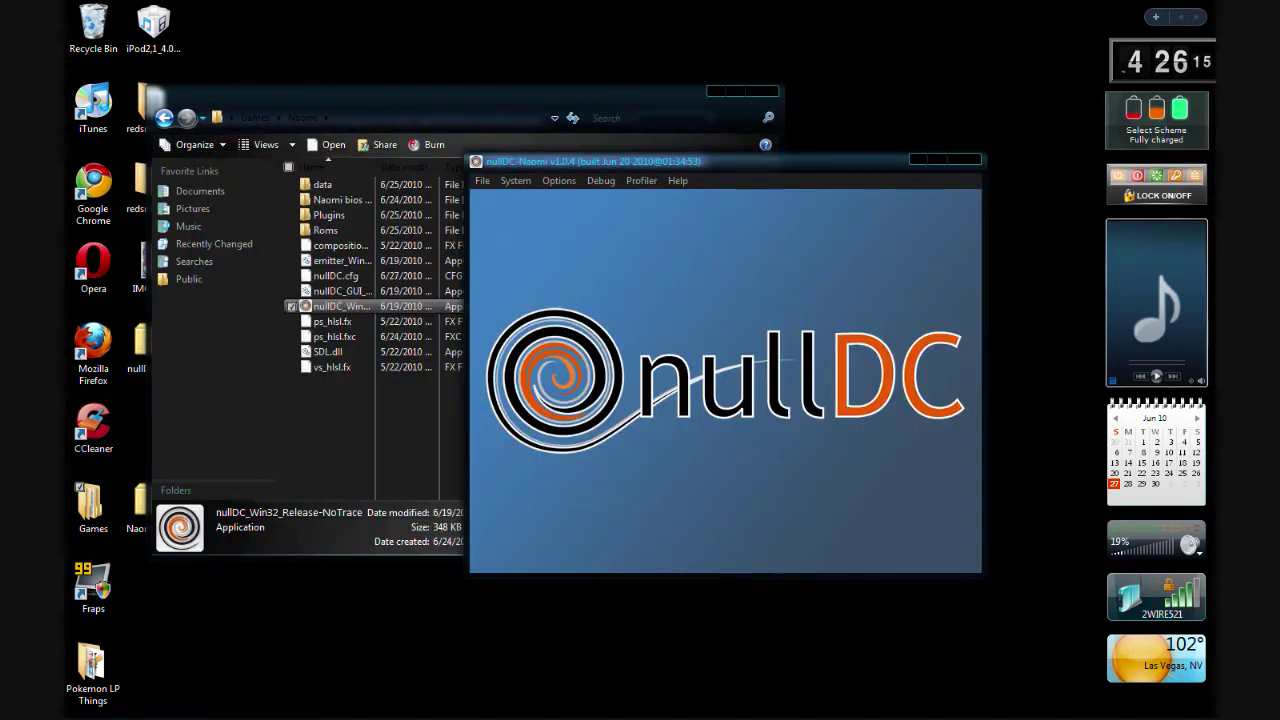
Close the emulator window and look inside the Guilty Gear XX - The Midnight Carnival folder within Roms
{"action": "left_click", "coordinate": [918, 159]}
{"action": "left_click", "coordinate": [329, 215]}
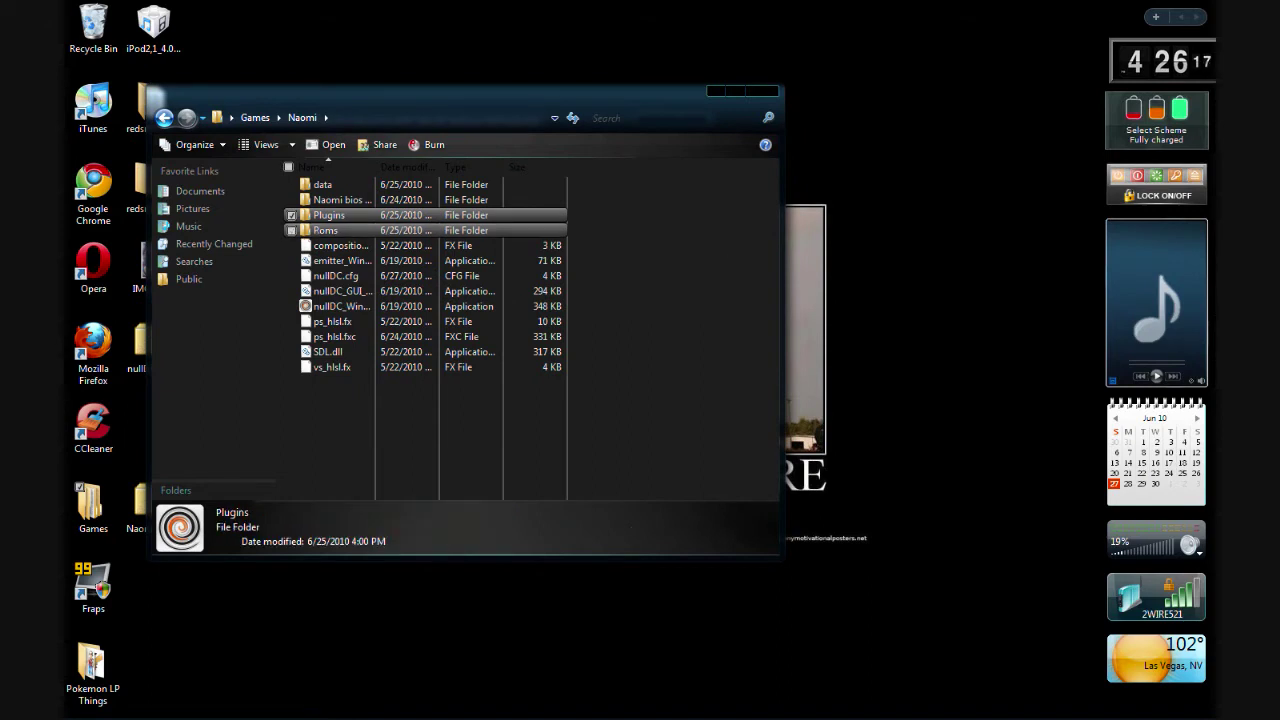
{"action": "double_click", "coordinate": [325, 230]}
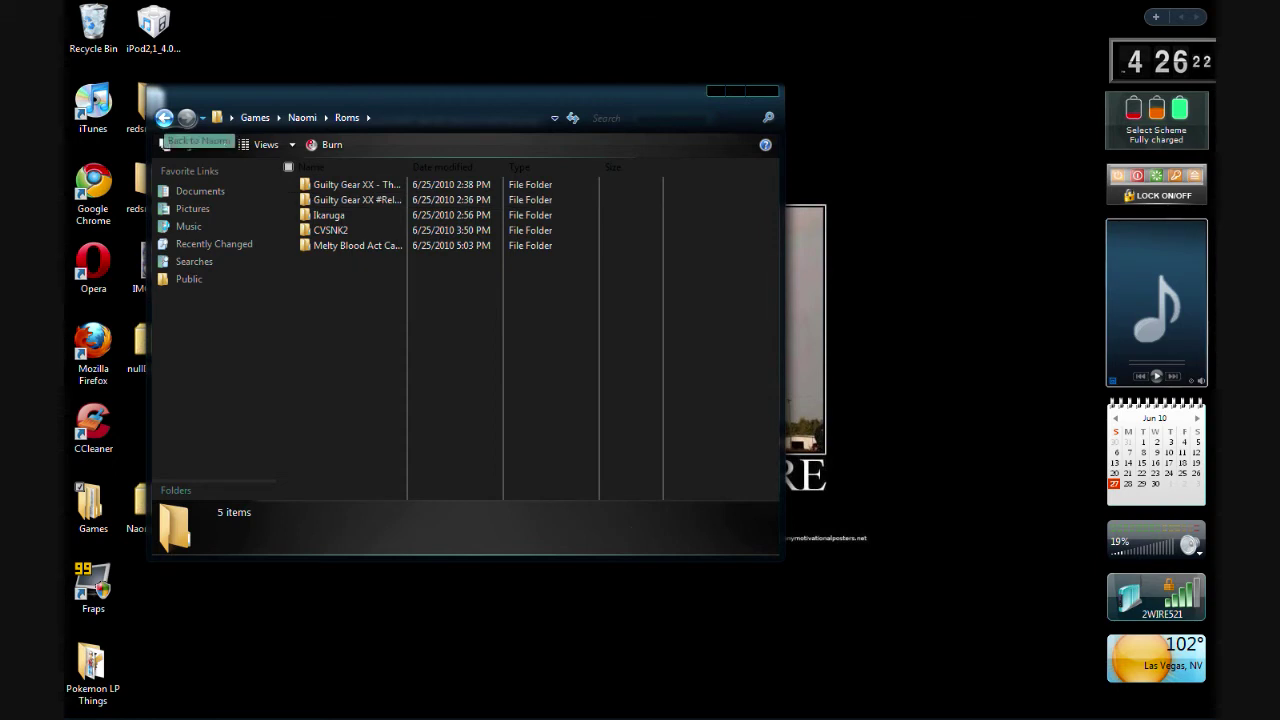
{"action": "double_click", "coordinate": [350, 184]}
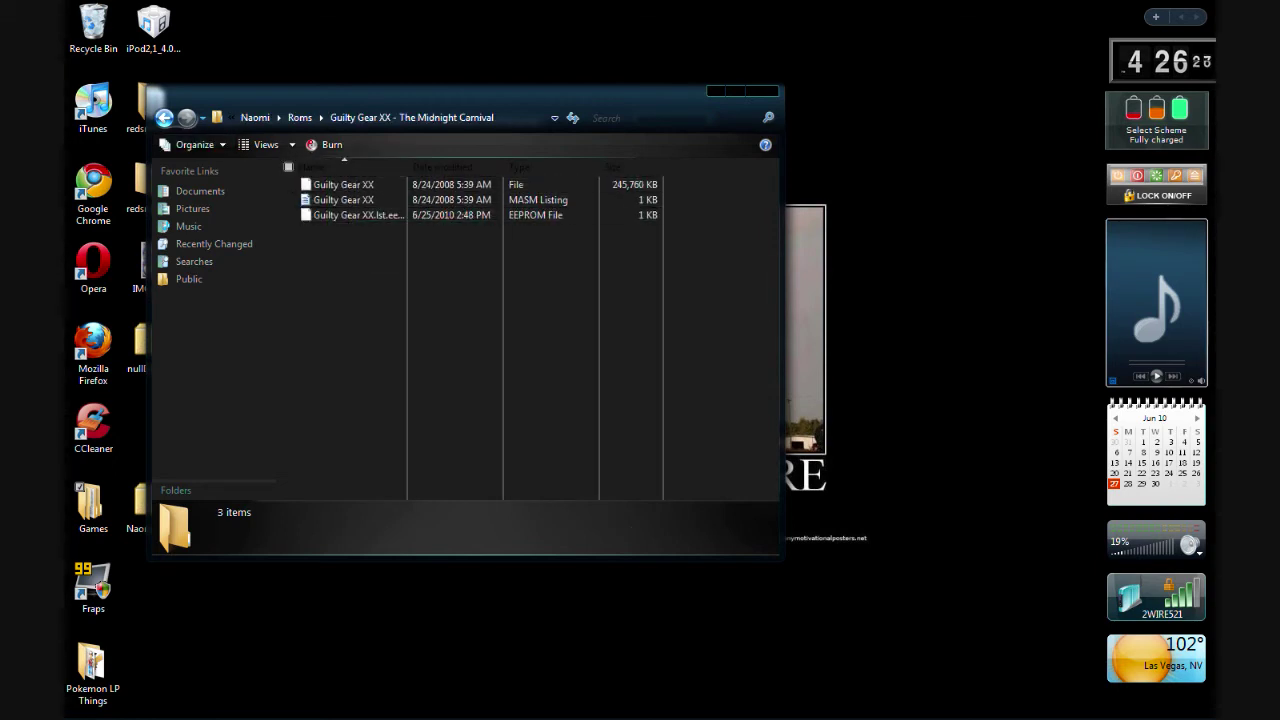
Return to the Naomi folder inside Games and launch the nullDC_Win32_Release-NoTrace application
{"action": "left_click", "coordinate": [164, 117]}
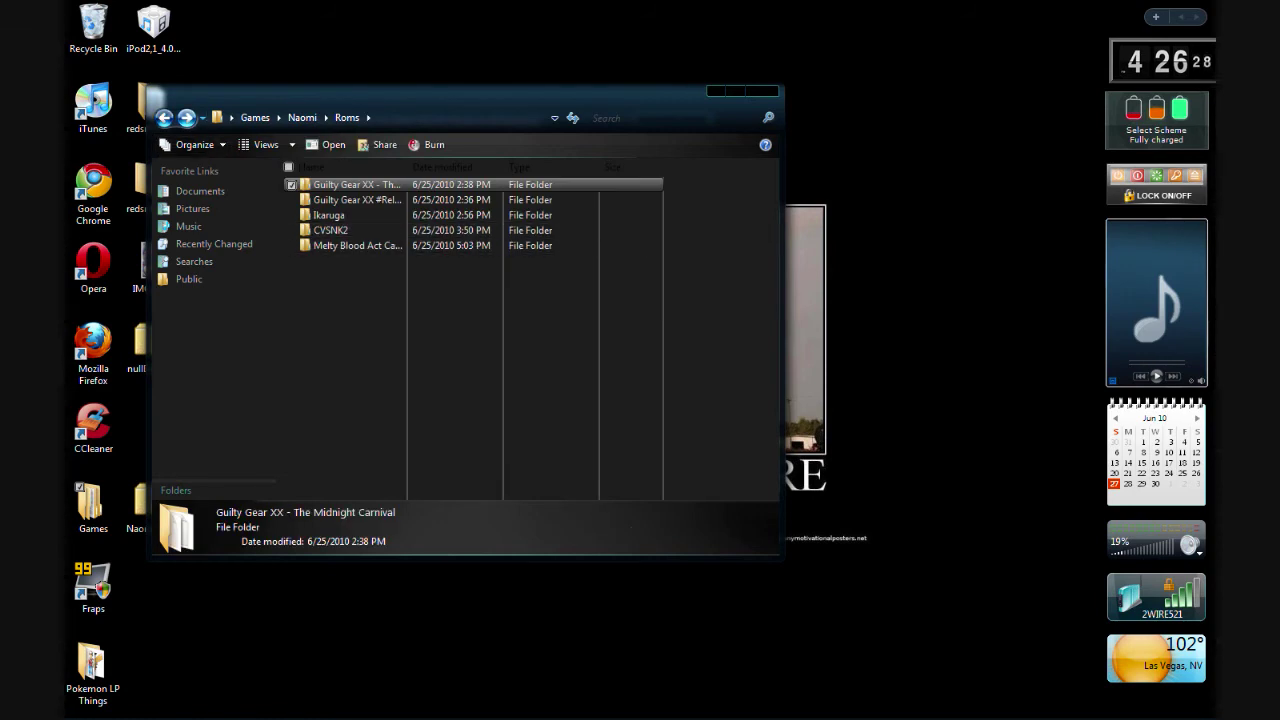
{"action": "left_click", "coordinate": [164, 117]}
{"action": "left_click", "coordinate": [330, 290]}
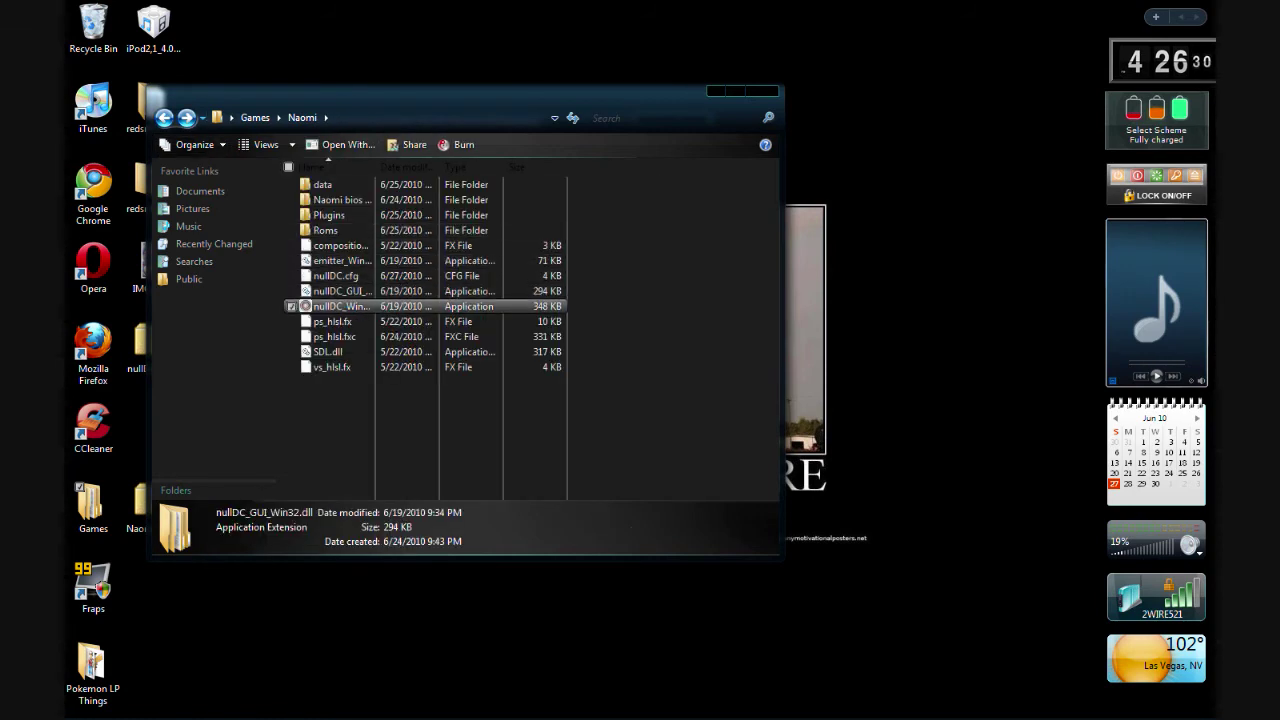
{"action": "double_click", "coordinate": [335, 306]}
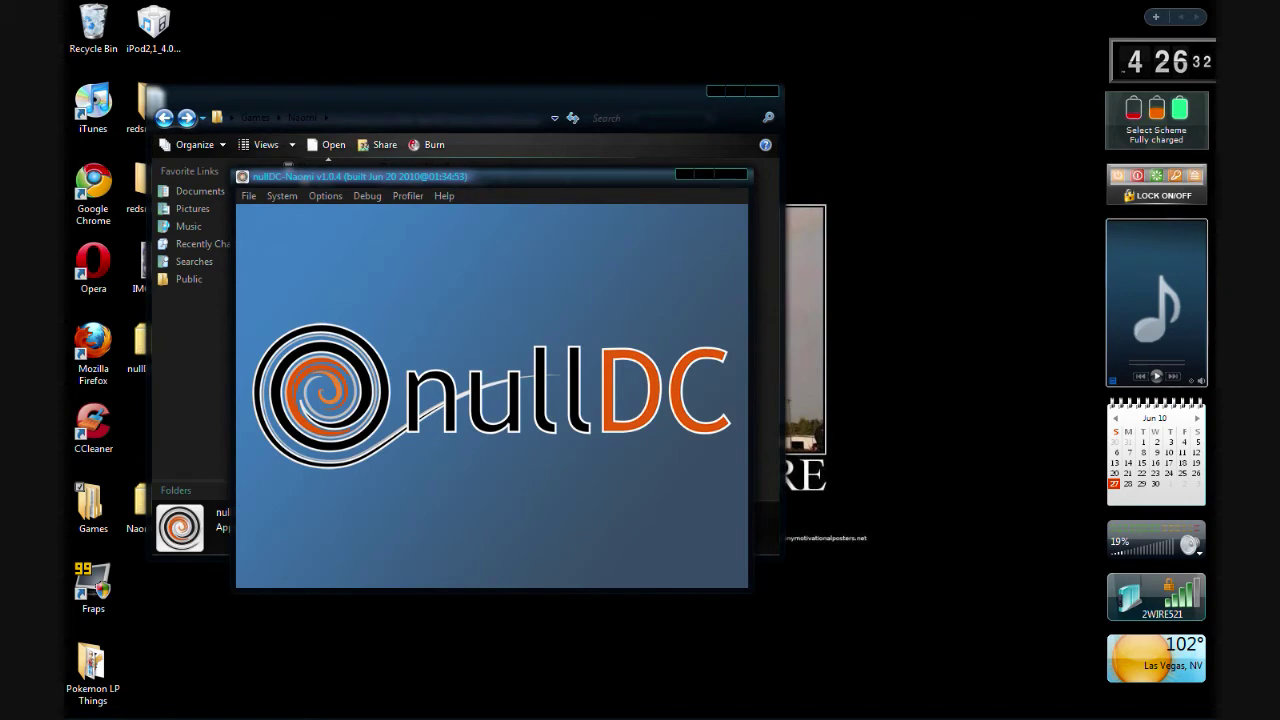
Load the Melty Blood - Act Cadenza listing file from its game folder inside Roms to start the game
{"action": "left_click", "coordinate": [248, 195]}
{"action": "left_click", "coordinate": [290, 214]}
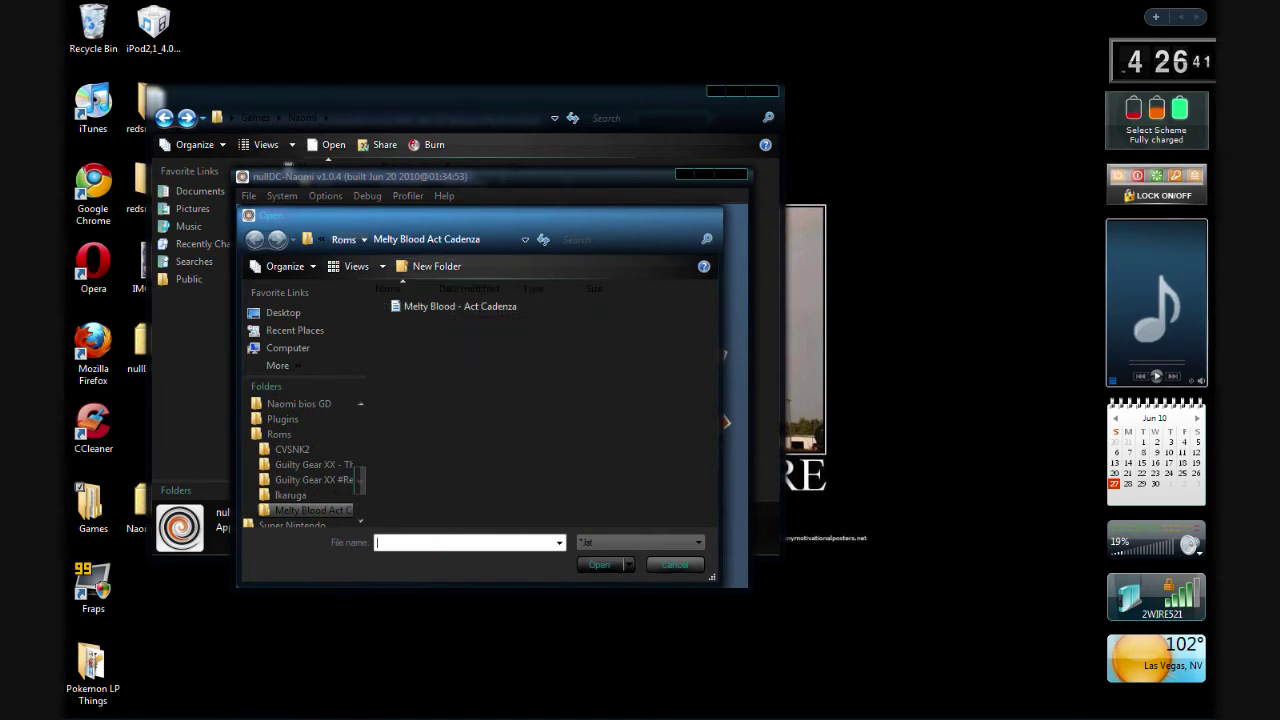
{"action": "left_click", "coordinate": [343, 239]}
{"action": "left_click", "coordinate": [436, 370]}
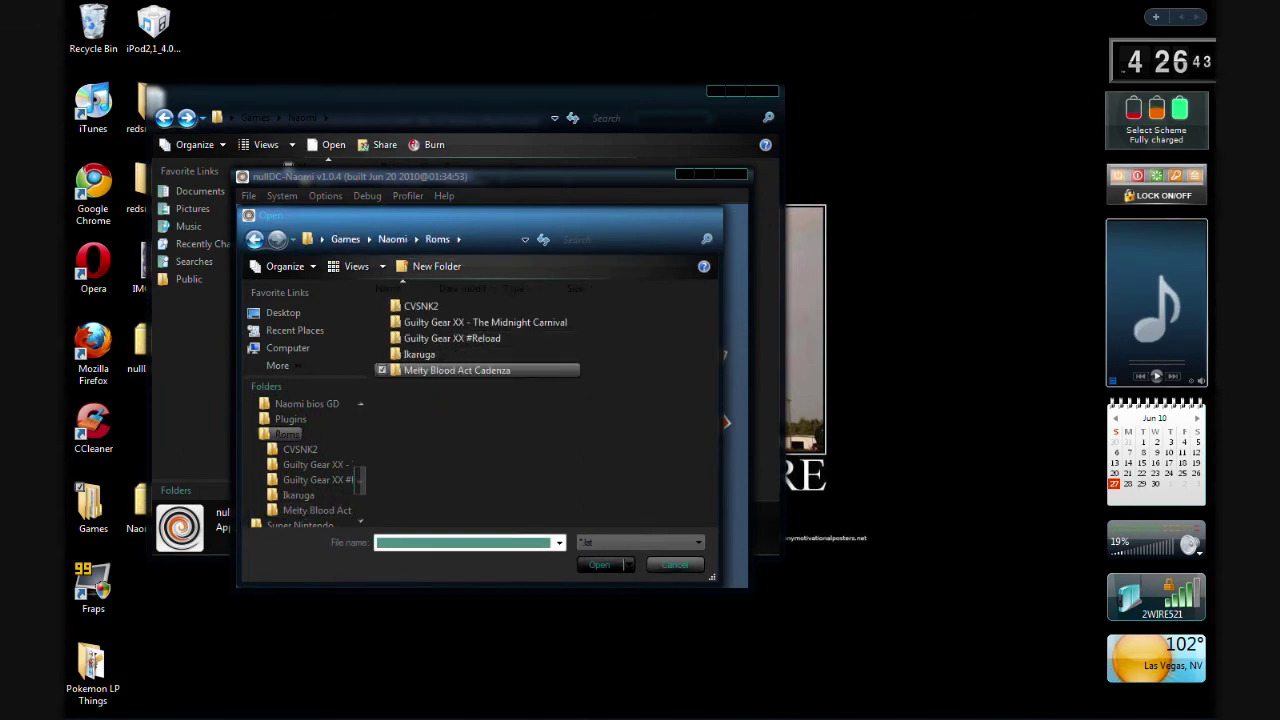
{"action": "double_click", "coordinate": [436, 370]}
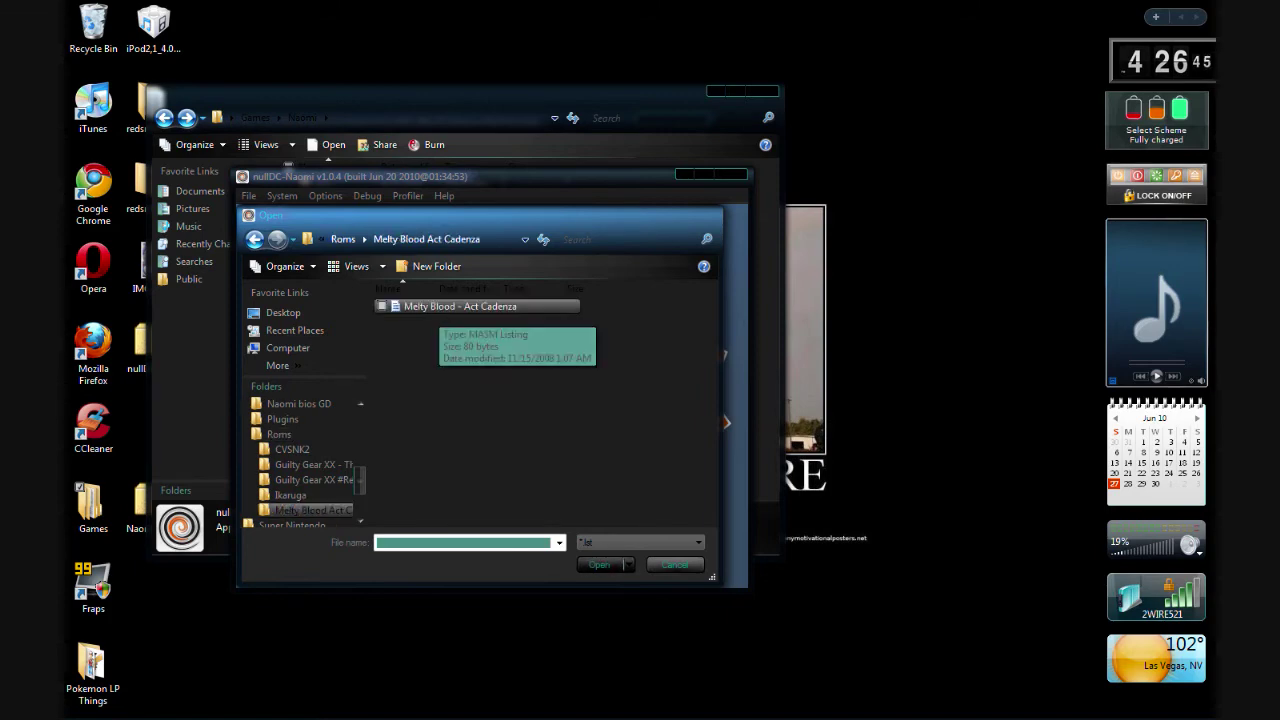
{"action": "key", "text": "Return"}
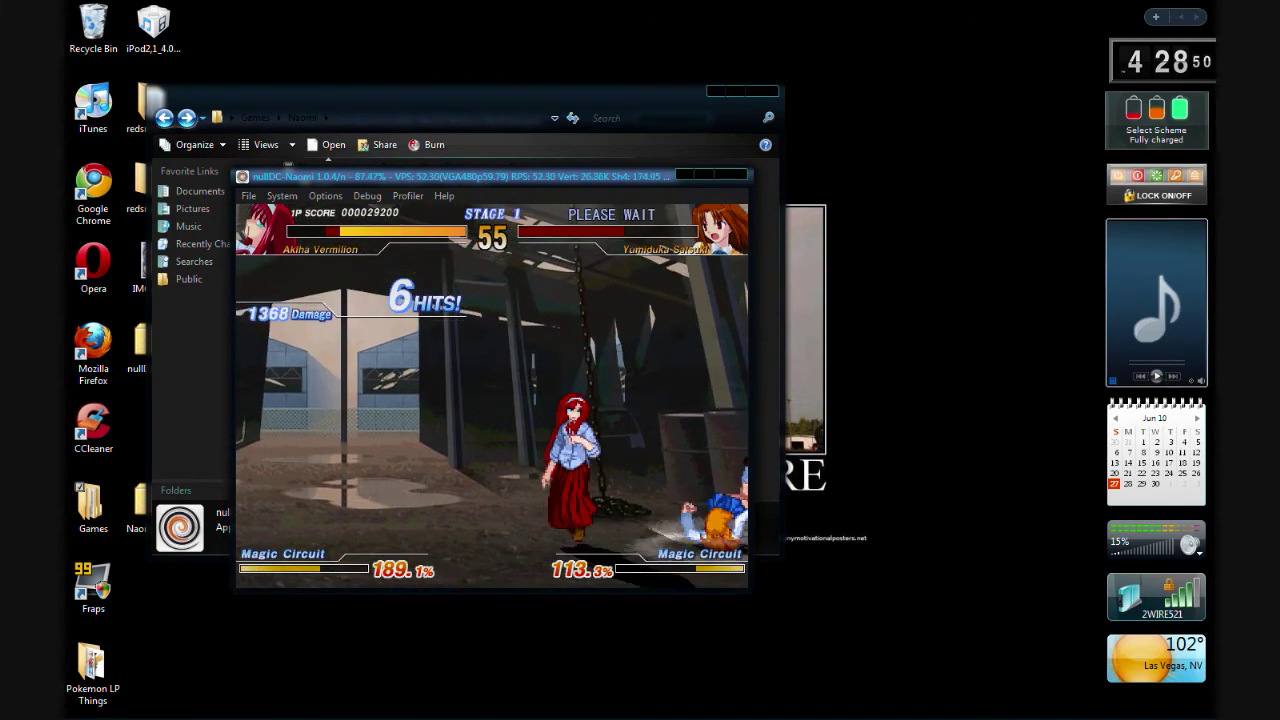
Close the emulator and the folder window, and move the desktop's Naomi folder closer to the other icons
{"action": "key", "text": "alt+F4"}
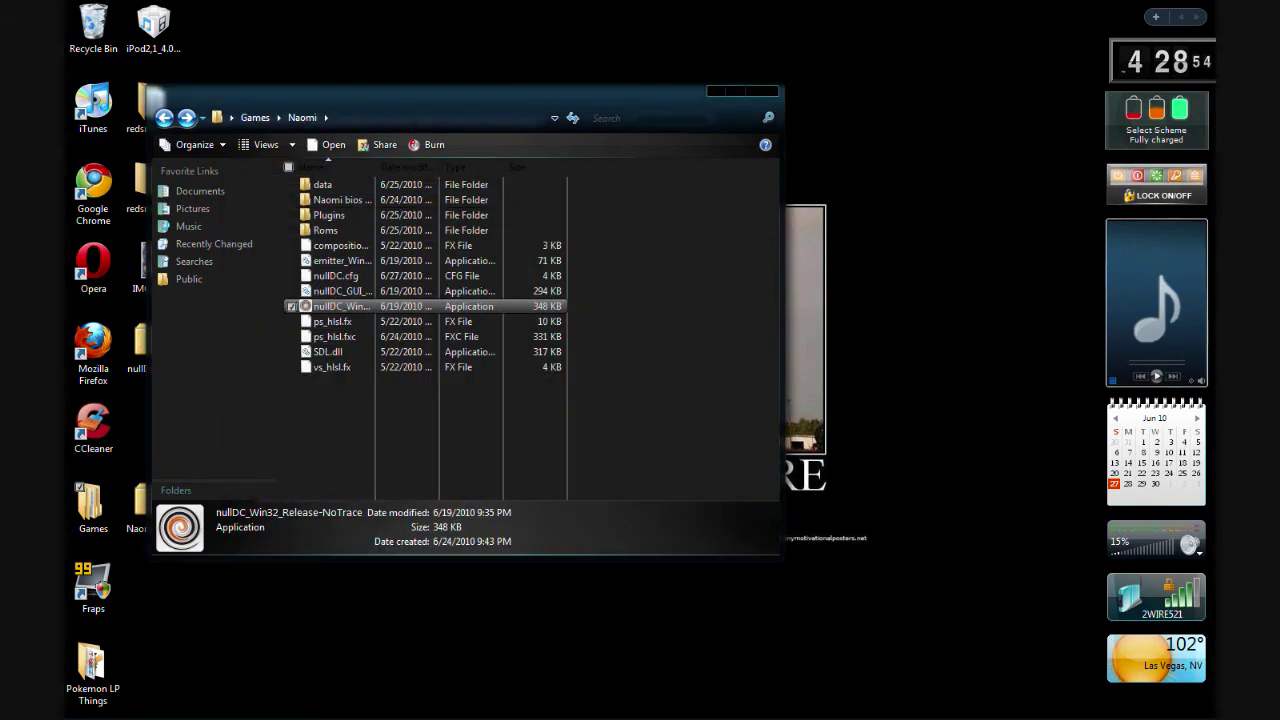
{"action": "key", "text": "alt+F4"}
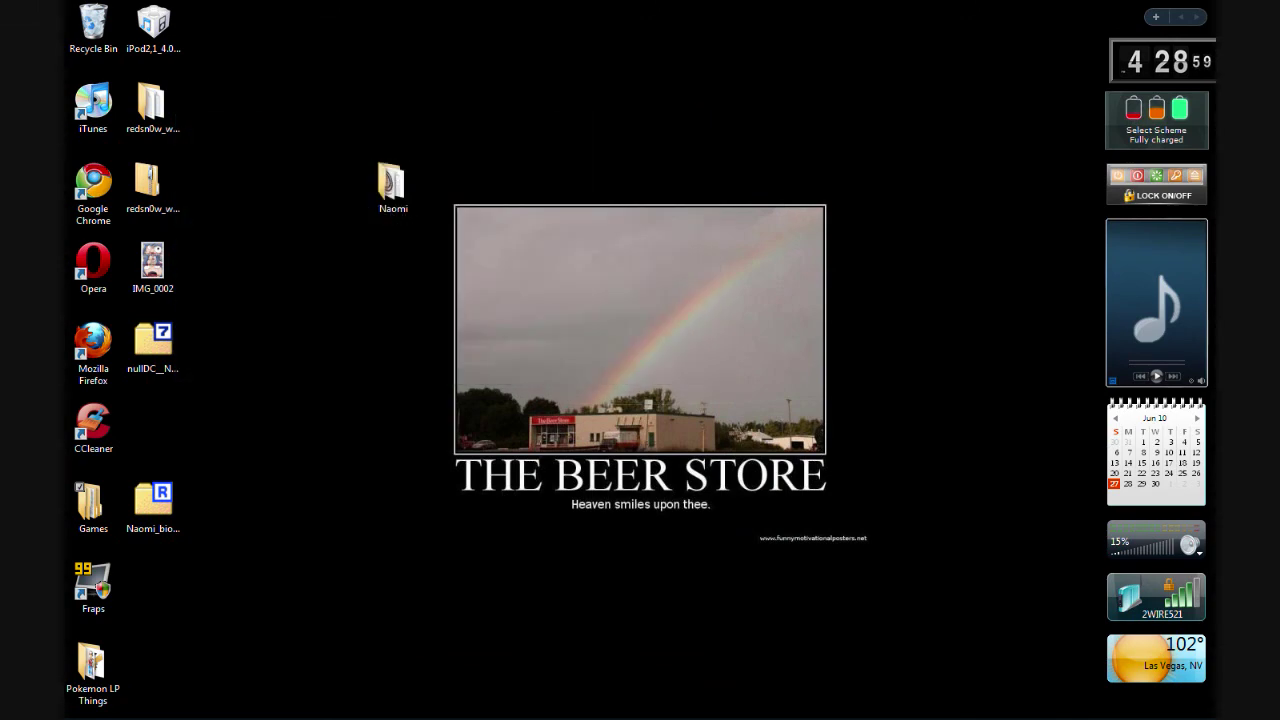
{"action": "left_click_drag", "start_coordinate": [391, 183], "coordinate": [272, 343]}
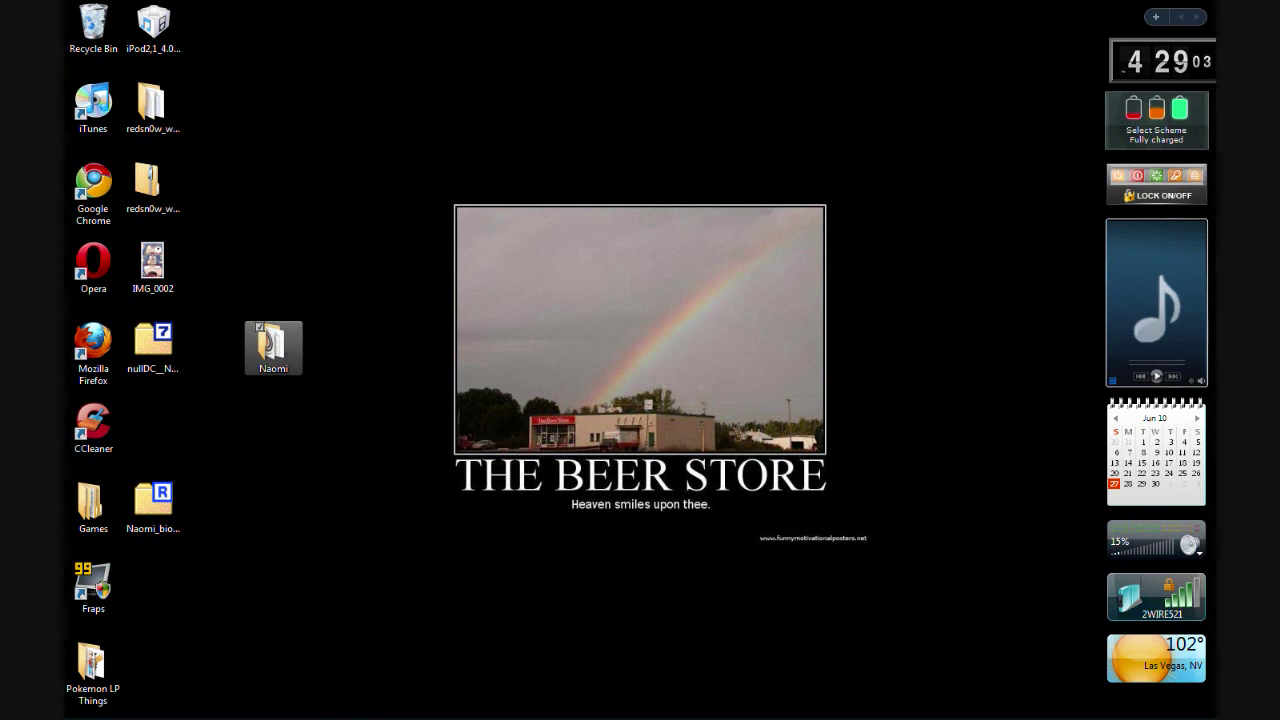